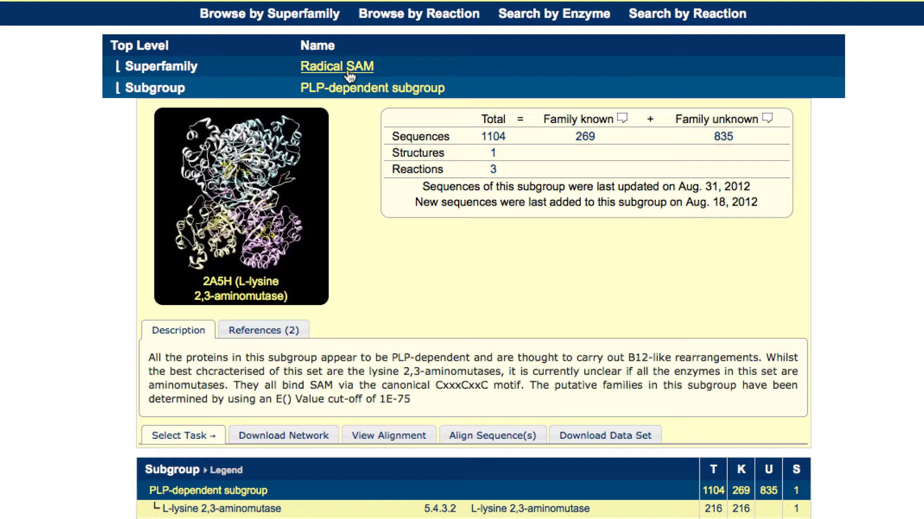
Change the PLP subgroup's E-value cutoff from 1e-20 to 1e-50 and request the network download.
left_click(308, 440)
scroll(779, 445, "down", 3)
scroll(779, 442, "down", 2)
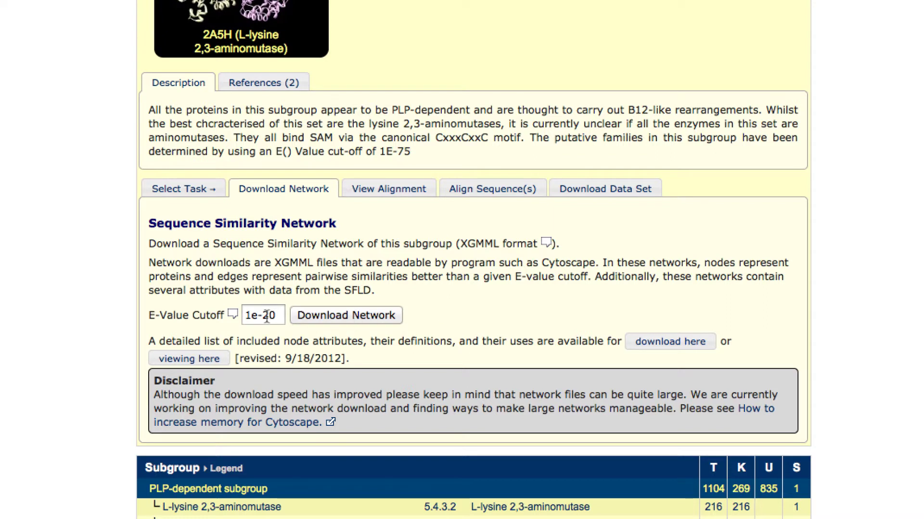
left_click_drag(263, 320, 267, 319)
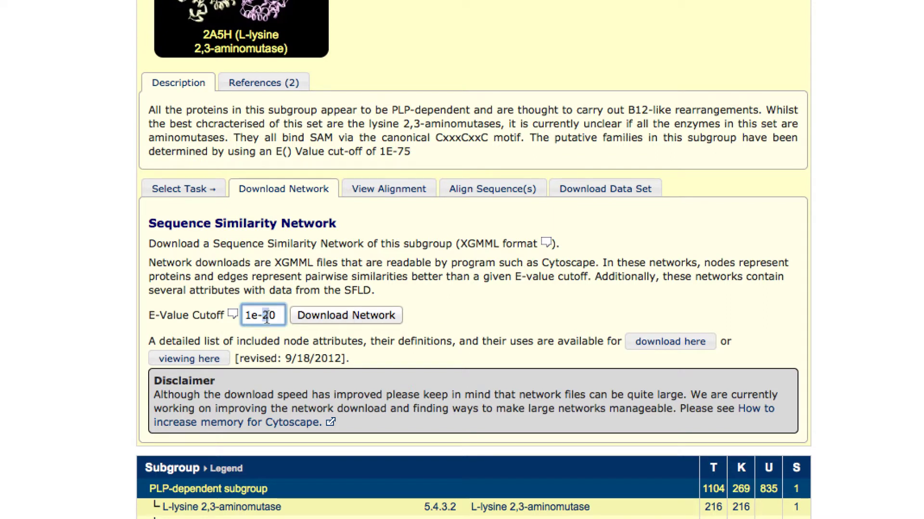
type("5")
left_click(339, 317)
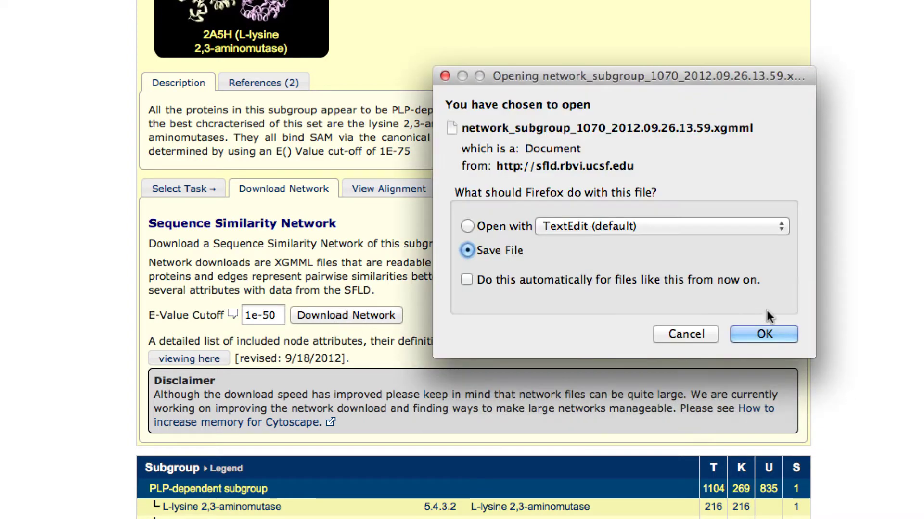
Save network_subgroup_1070_2012.09.26.13.59.xgmml to disk.
left_click(765, 334)
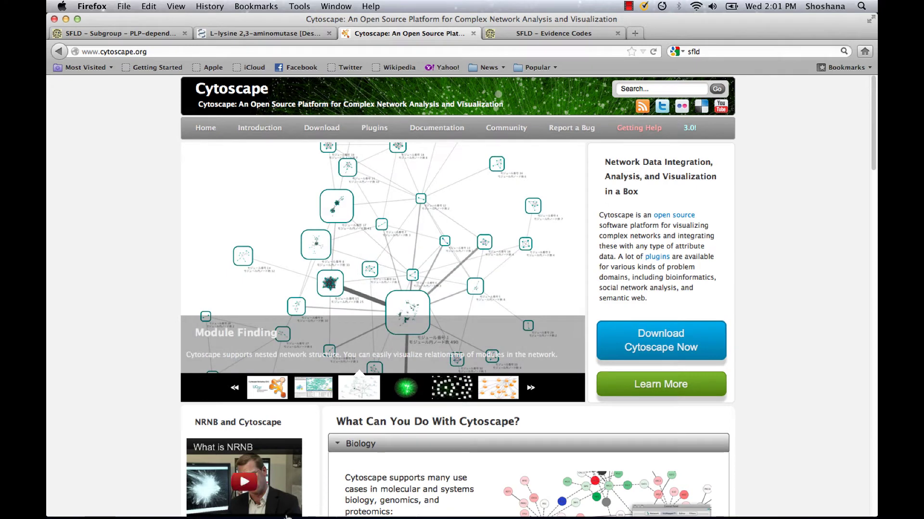
Import network_subgroup_1070_2012.09.26.13.59.xgmml into Cytoscape with File > Import > Network.
mouse_move(377, 516)
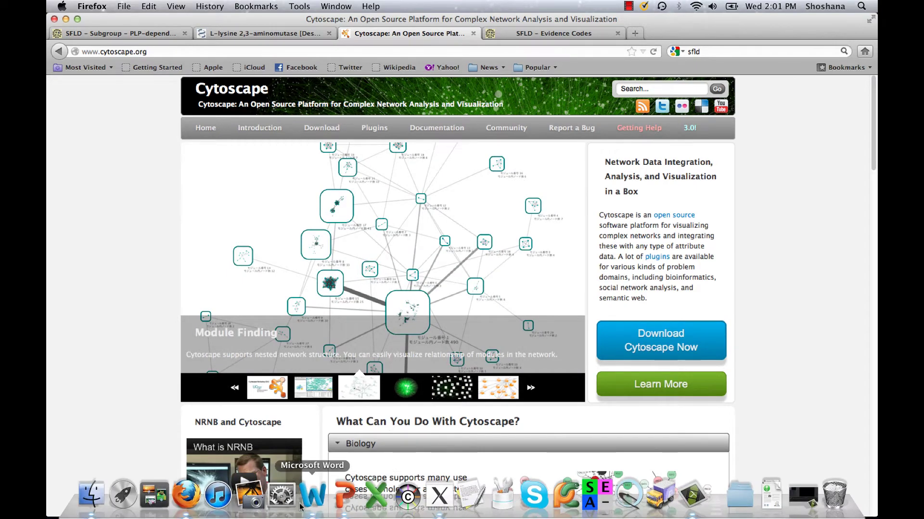
left_click(407, 498)
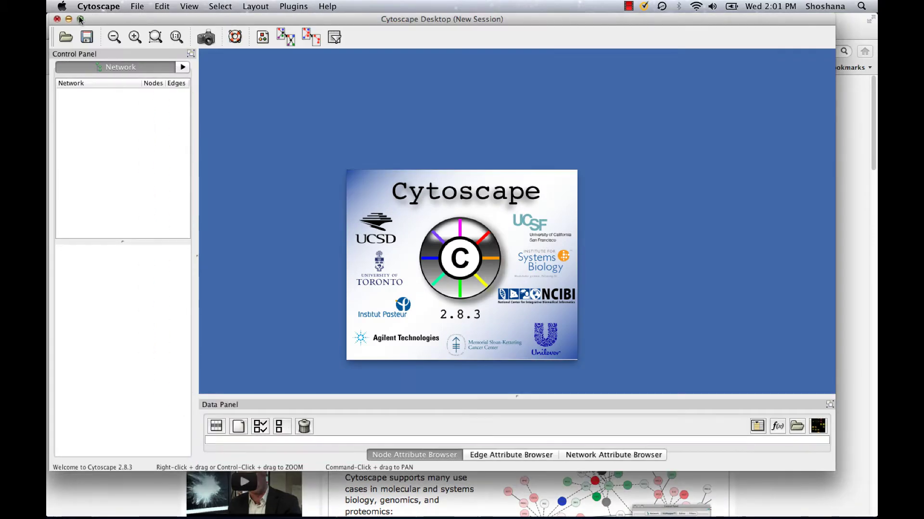
left_click(137, 7)
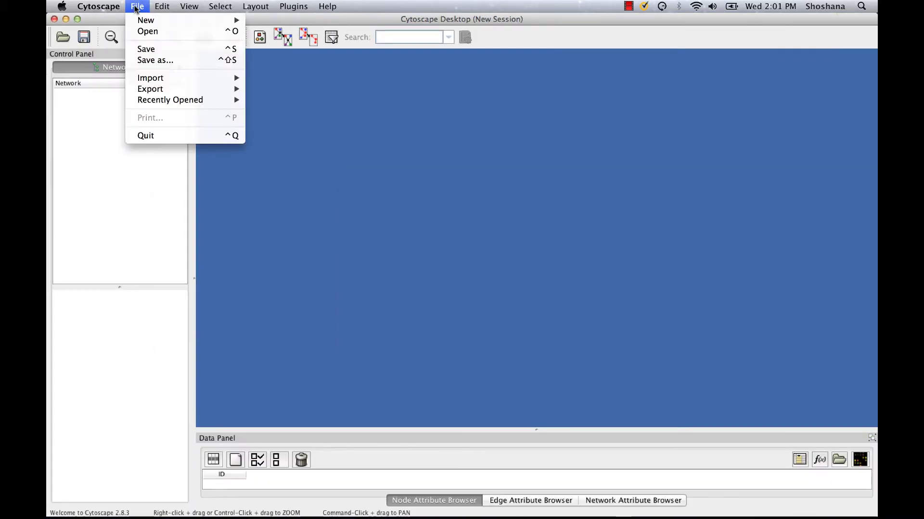
mouse_move(191, 77)
left_click(274, 78)
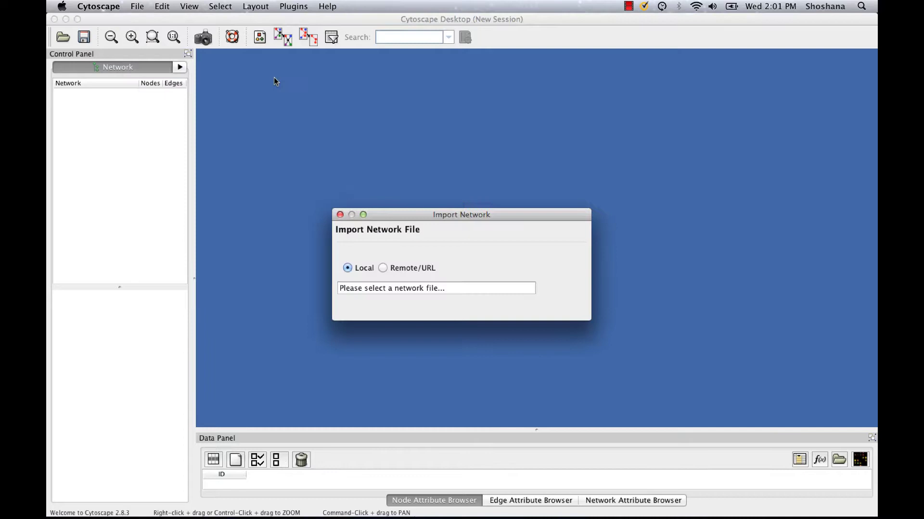
left_click(570, 290)
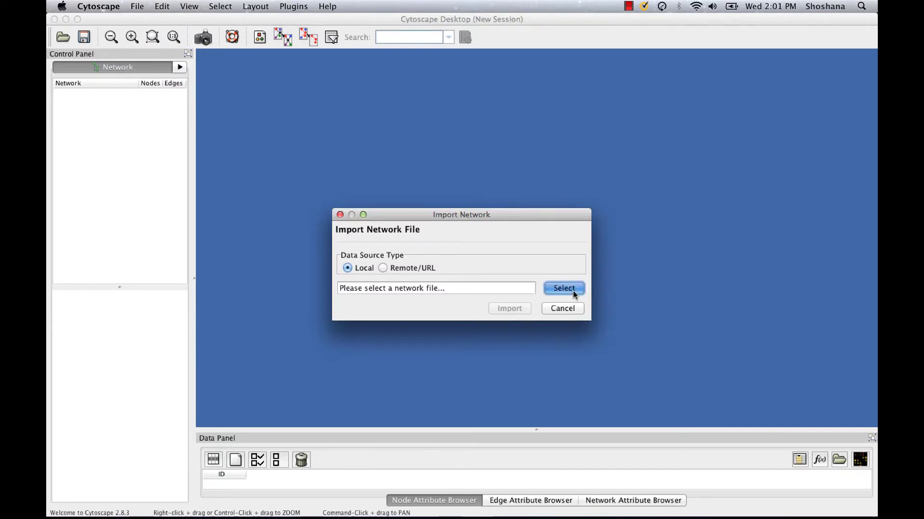
left_click(532, 321)
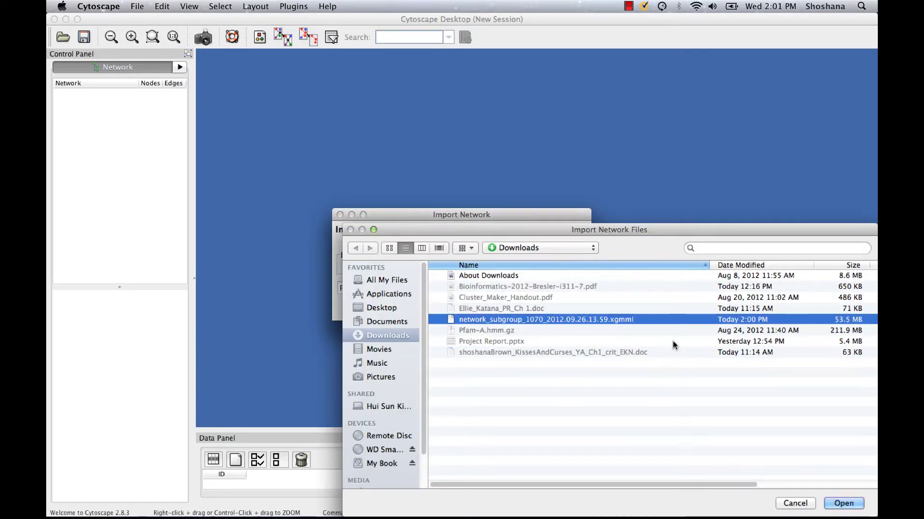
left_click(838, 504)
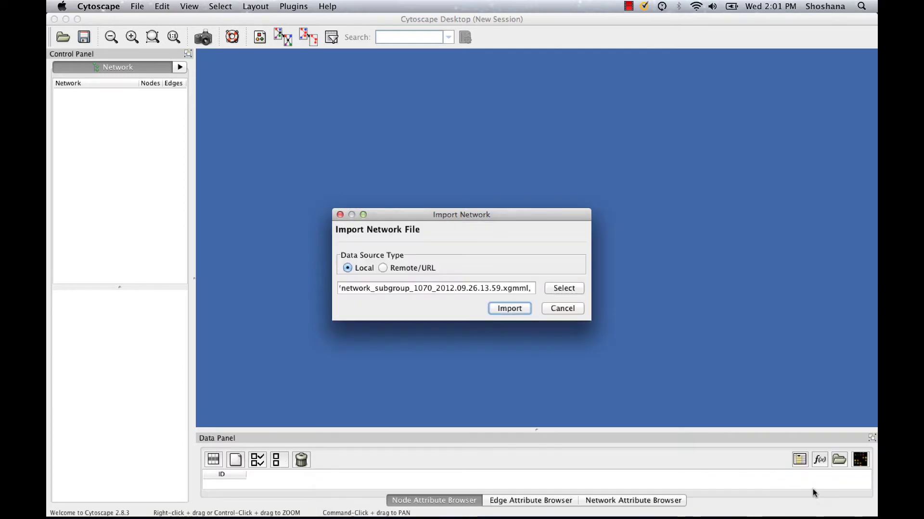
left_click(511, 308)
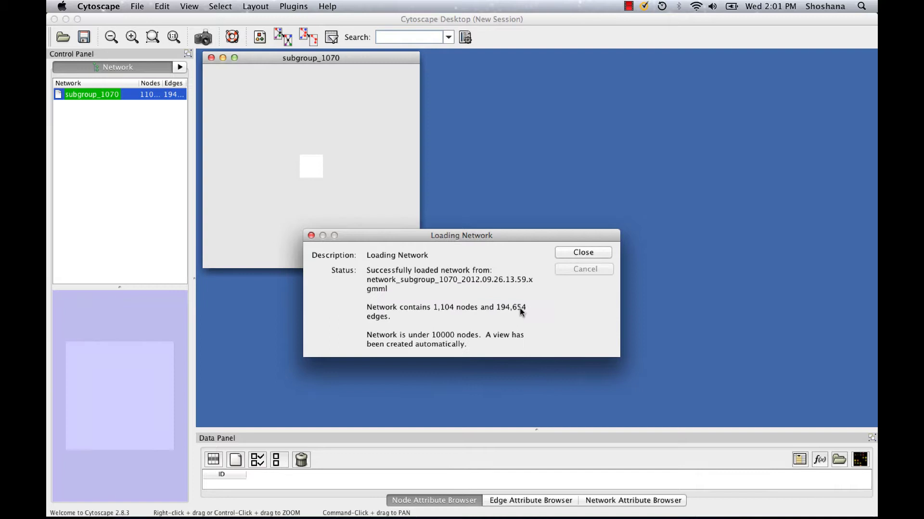
Maximize the subgroup_1070 network window and arrange it with the yFiles Organic layout.
left_click(579, 253)
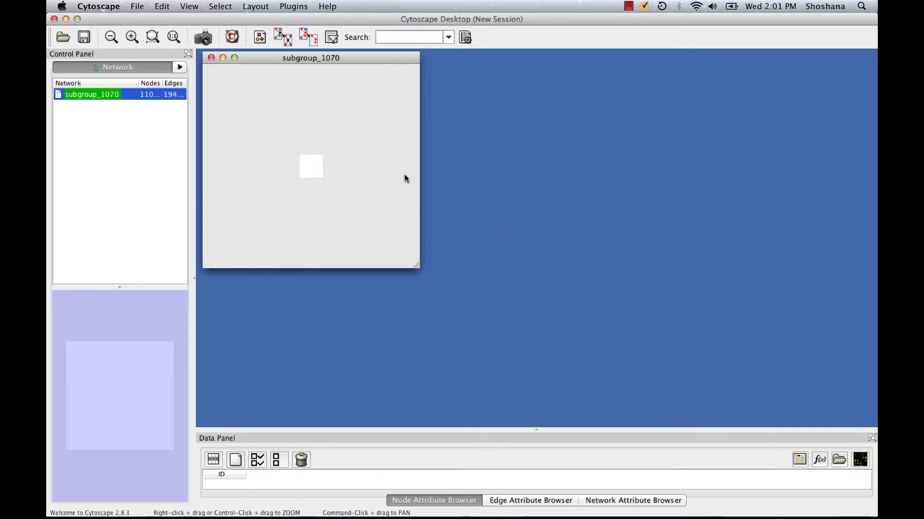
left_click(234, 57)
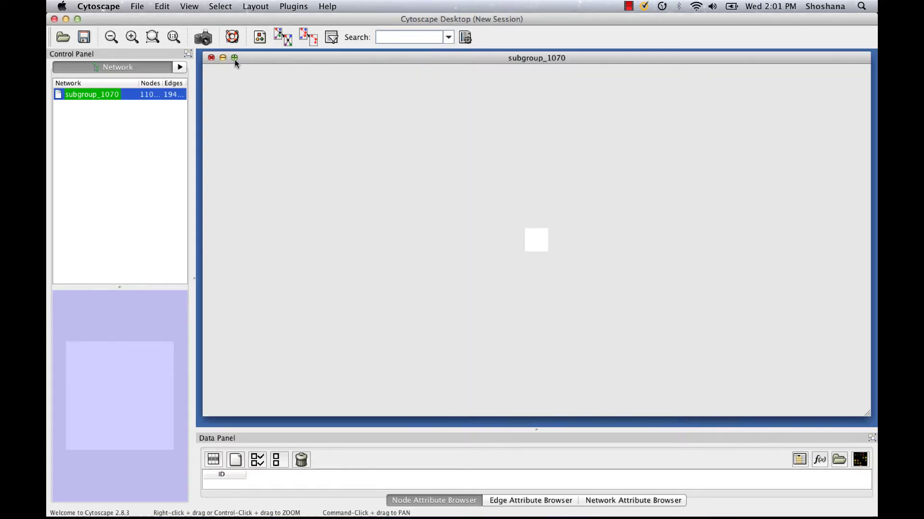
left_click(257, 6)
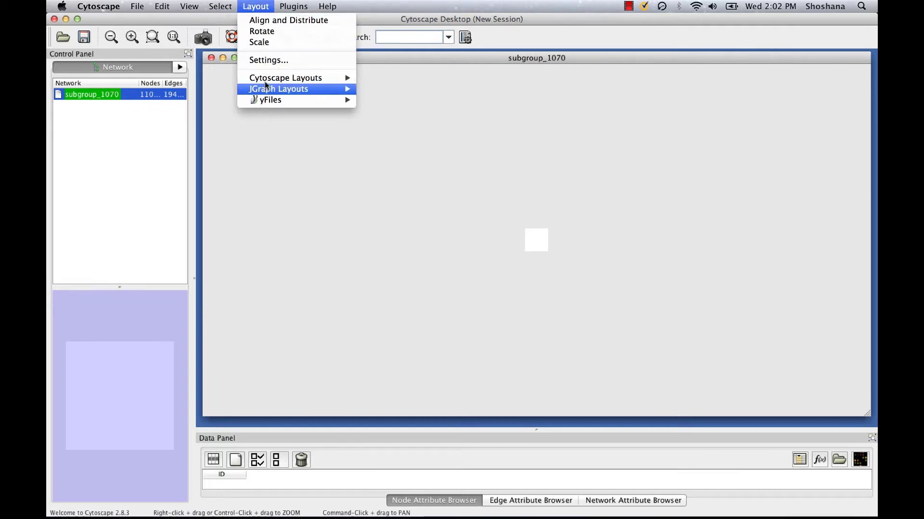
mouse_move(265, 99)
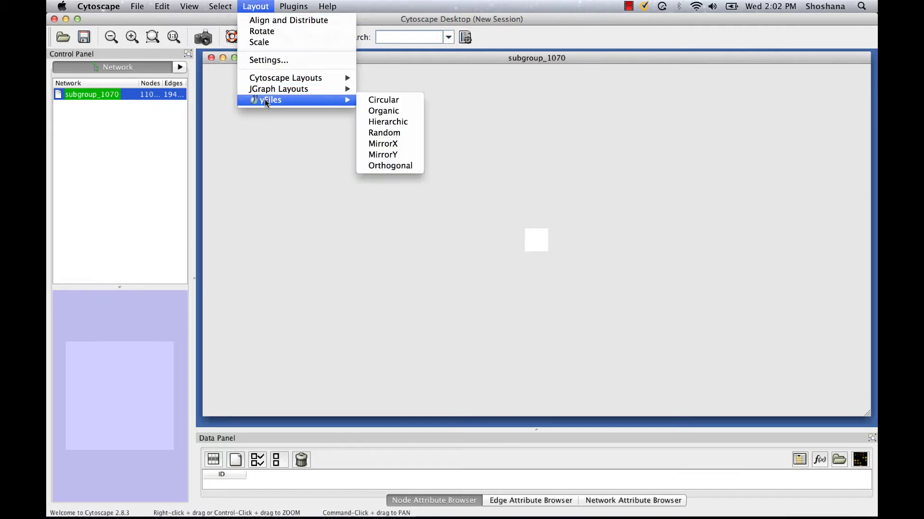
left_click(386, 111)
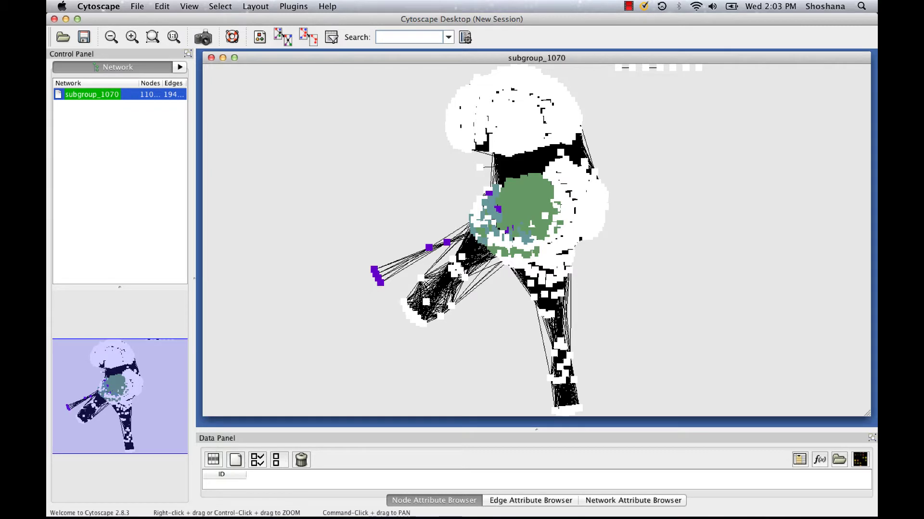
Switch to Microsoft Word, leaving the organically laid-out network in Cytoscape.
key("super+Tab")
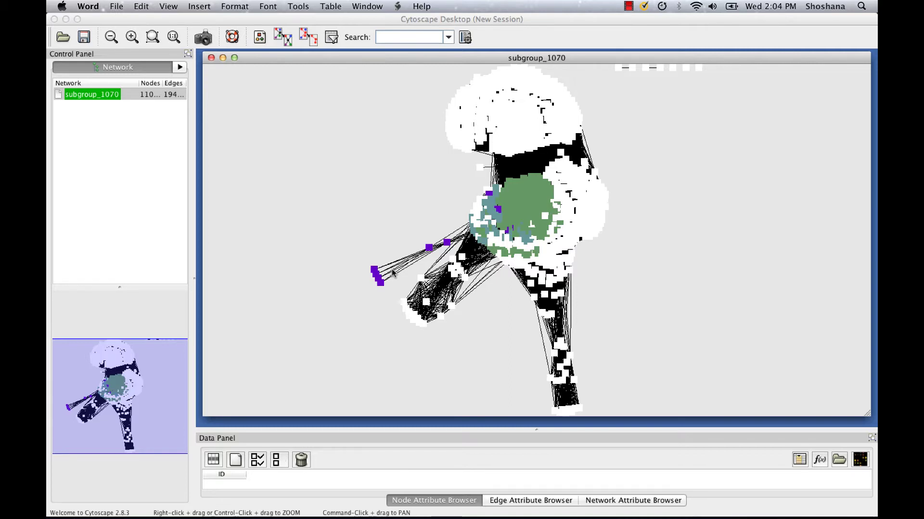
Select the three overlapping purple query nodes at the network's left tip.
left_click(374, 270)
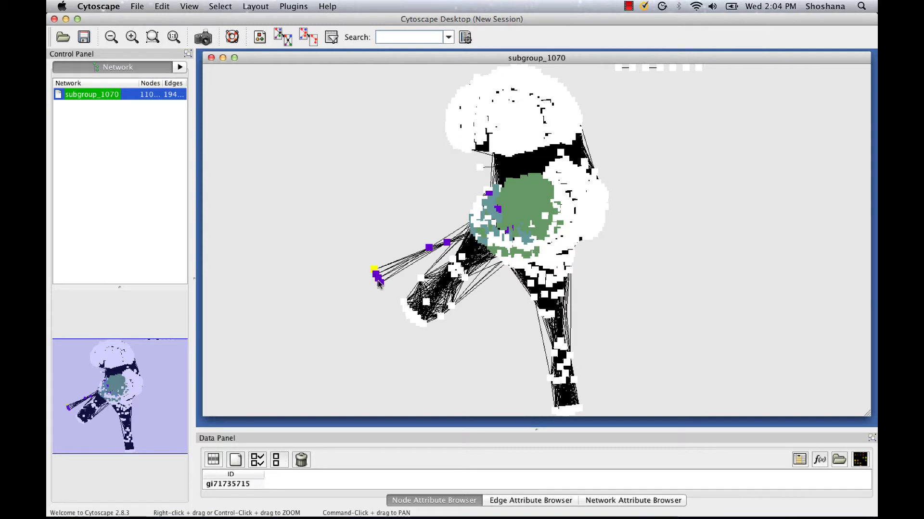
left_click(378, 279)
left_click(379, 284)
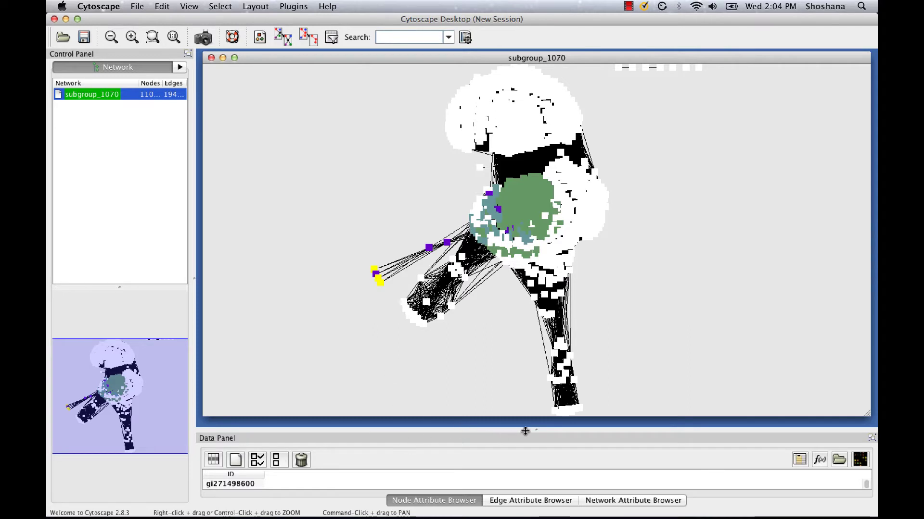
Enlarge the attribute table, fit the whole network in view, and switch to Word.
left_click_drag(531, 431, 528, 410)
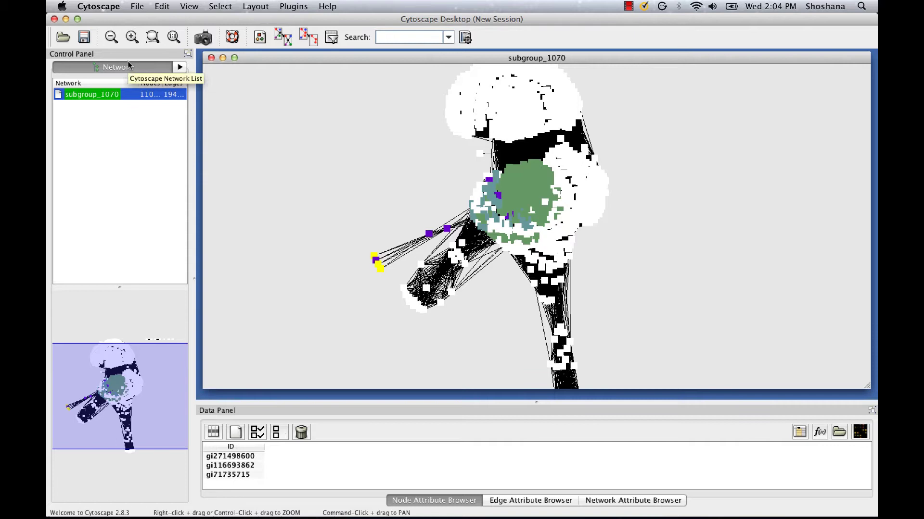
left_click(176, 39)
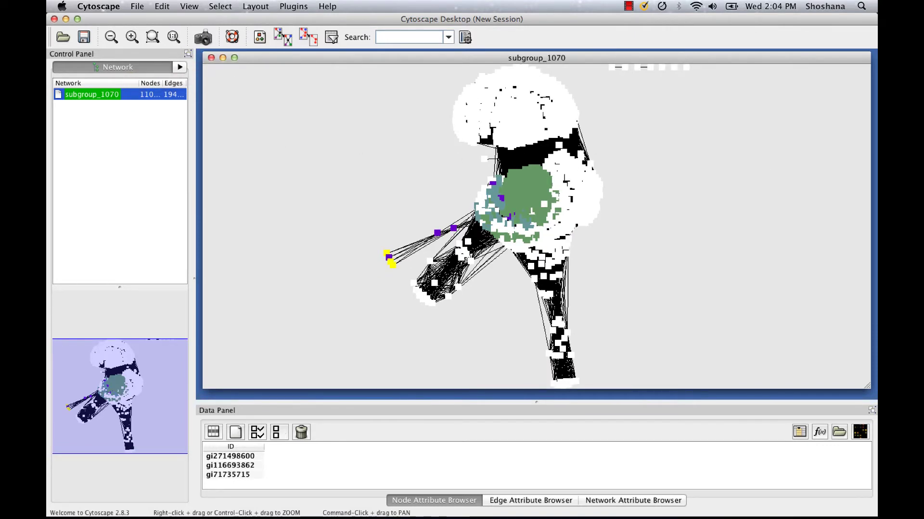
key("super+Tab")
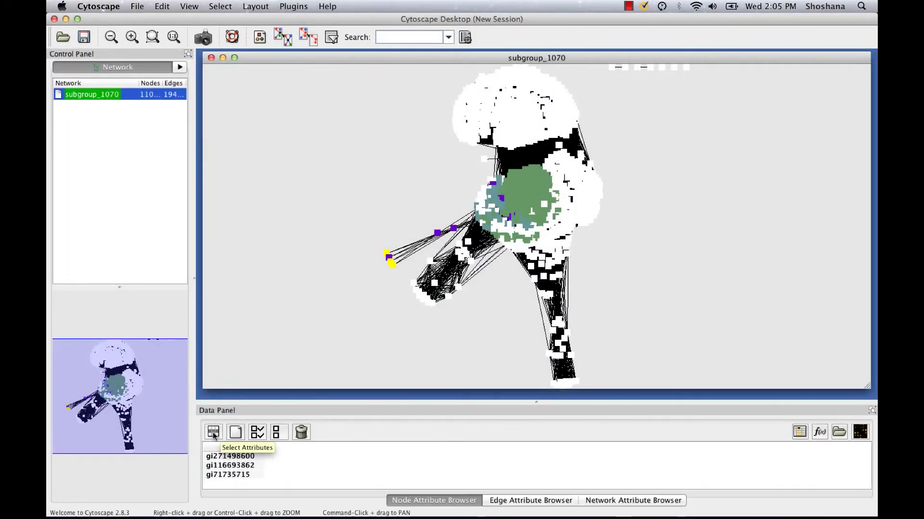
Show DNA_available, family, family_evidence_code, length_domain and length_full columns in the node table.
left_click(212, 433)
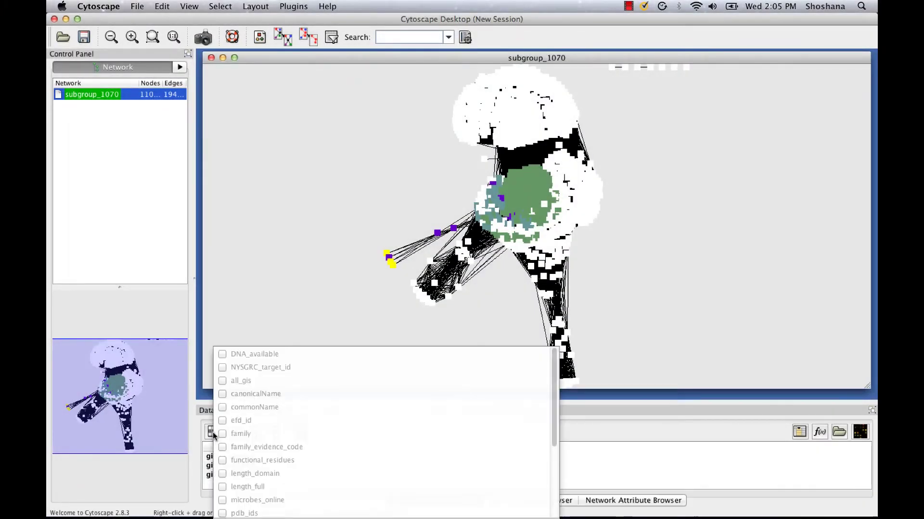
left_click(223, 355)
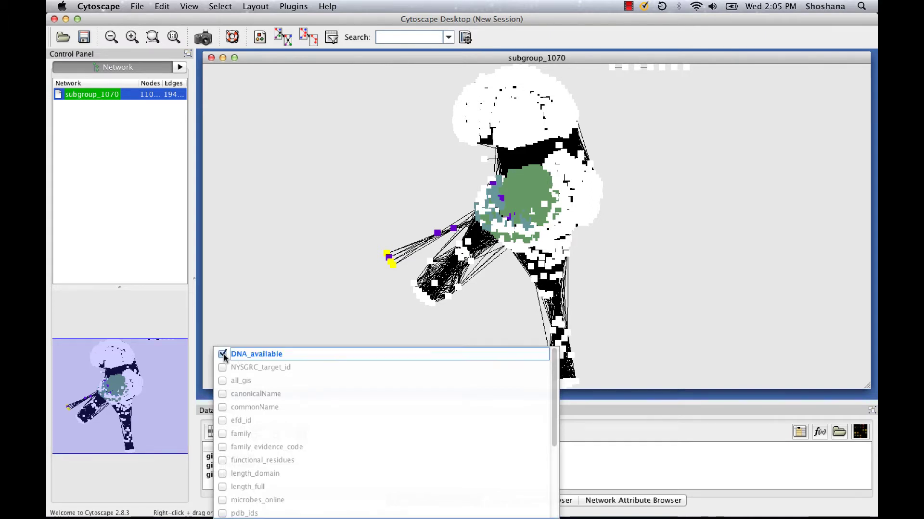
left_click(224, 434)
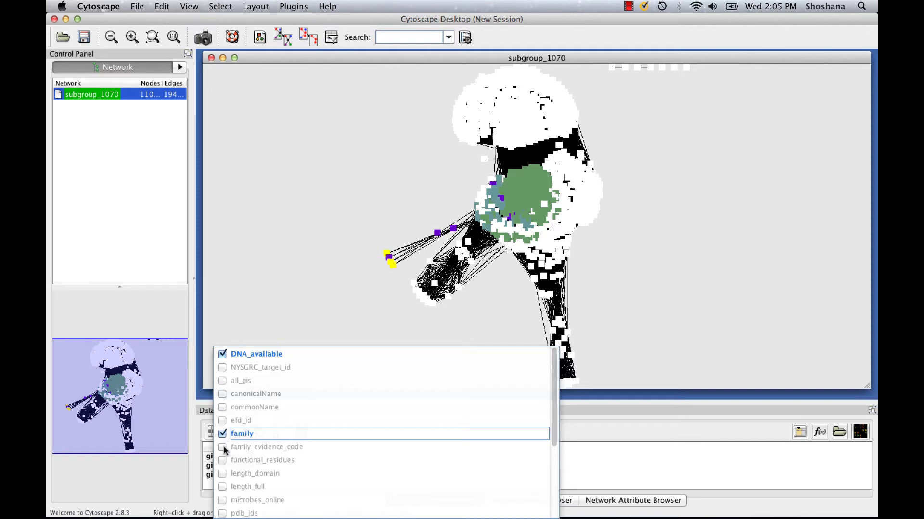
left_click(223, 447)
left_click(222, 474)
left_click(222, 489)
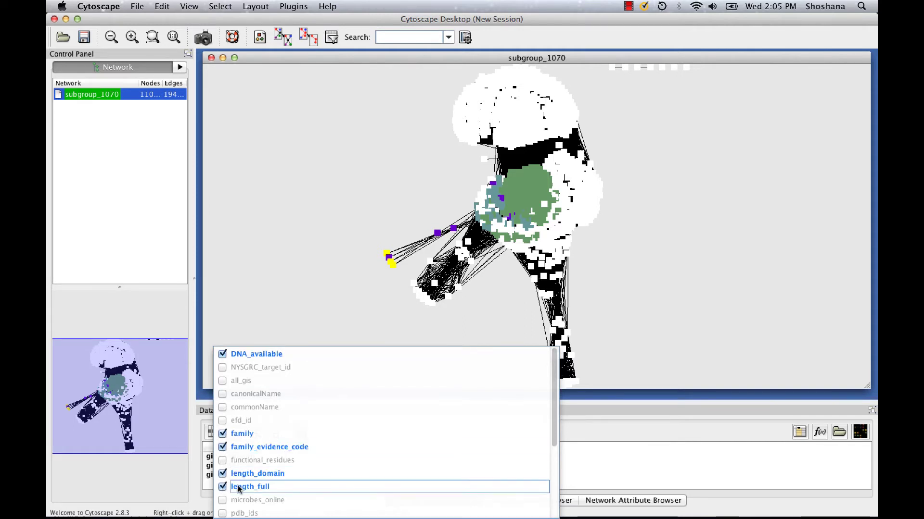
Add the species and type_of_life columns and apply the selection to the table.
scroll(554, 400, "down", 1)
left_click_drag(553, 400, 557, 477)
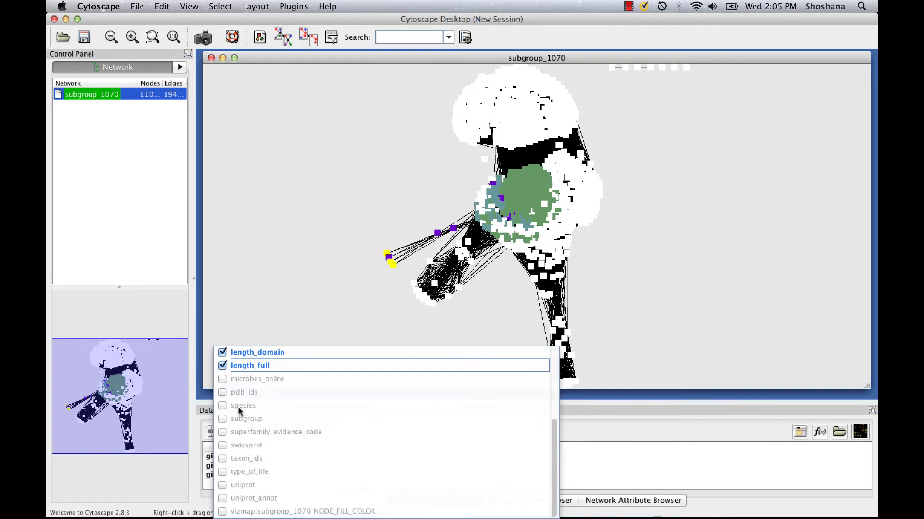
left_click(223, 406)
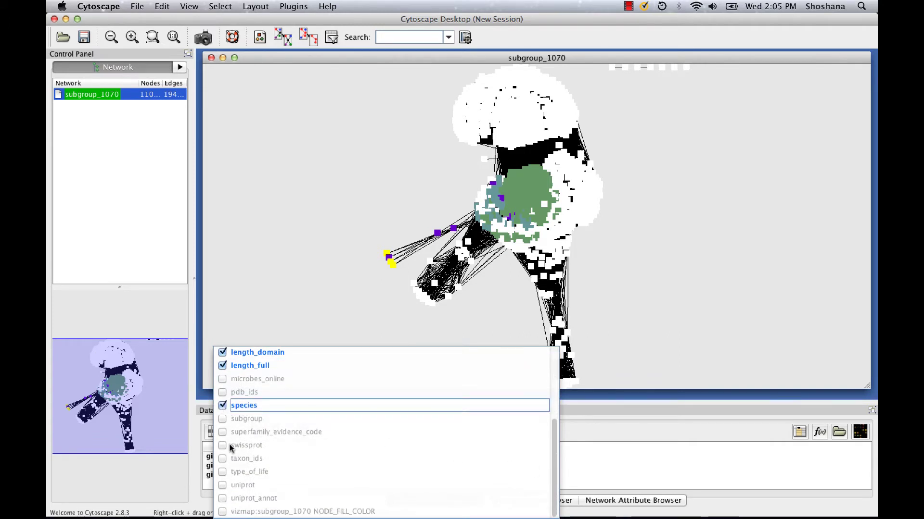
left_click(222, 473)
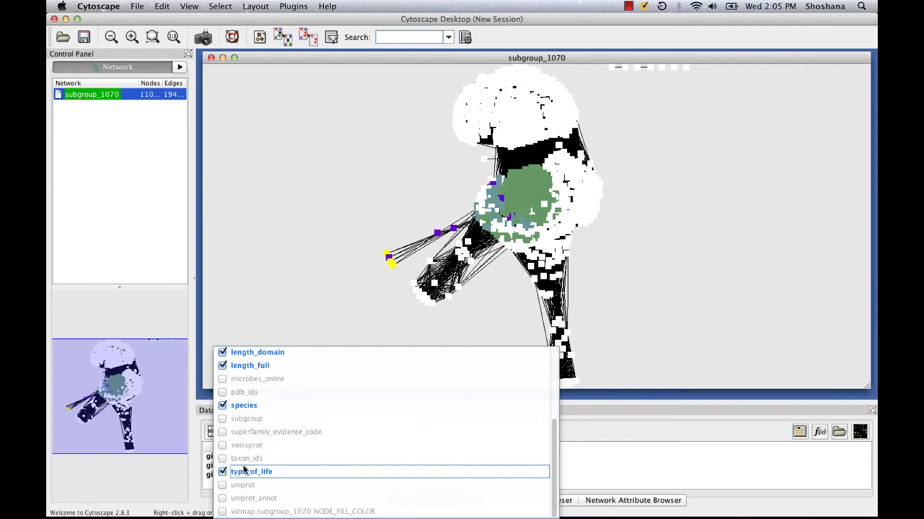
left_click(590, 430)
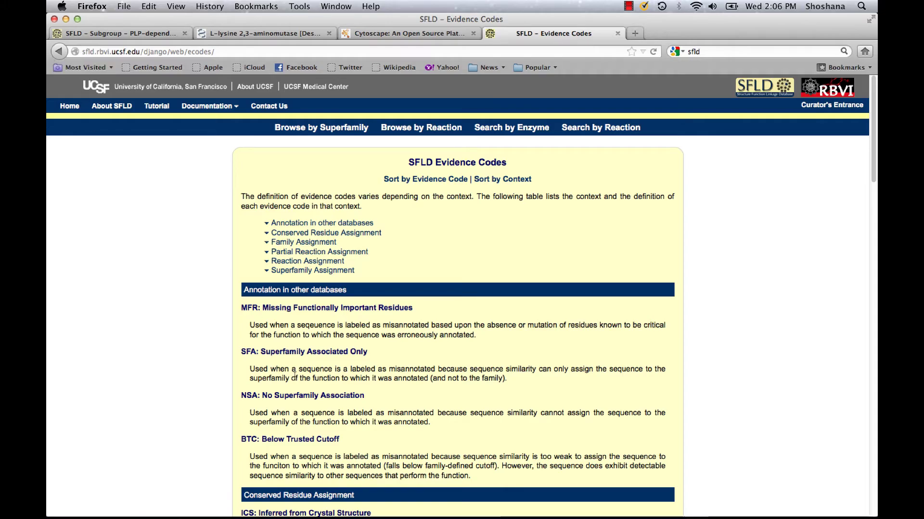
Return from Firefox to Cytoscape's subgroup_1070 network and its node table.
mouse_move(250, 511)
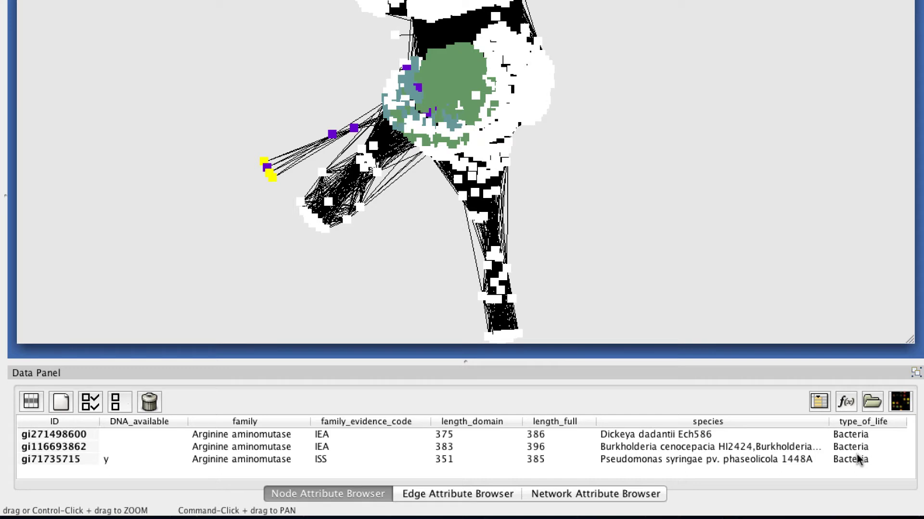
Sort the node table by species, toggling the order back to ascending.
left_click(772, 422)
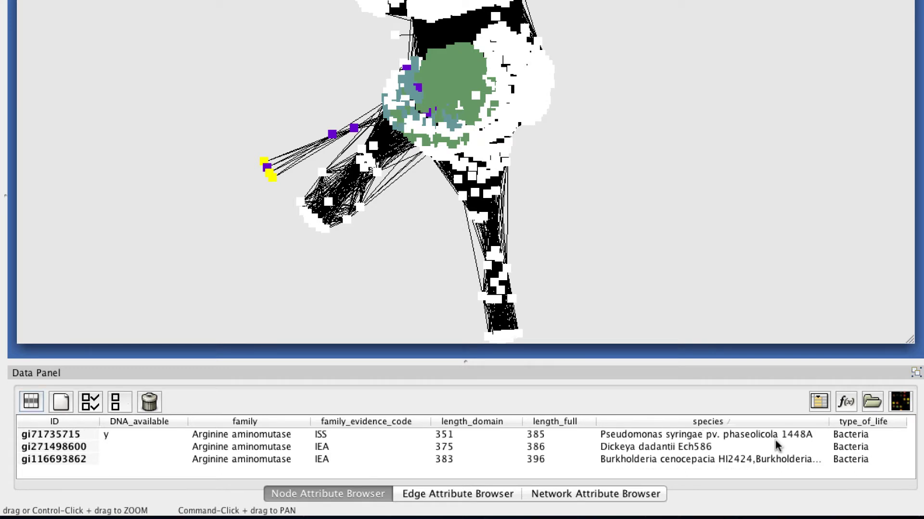
left_click(755, 423)
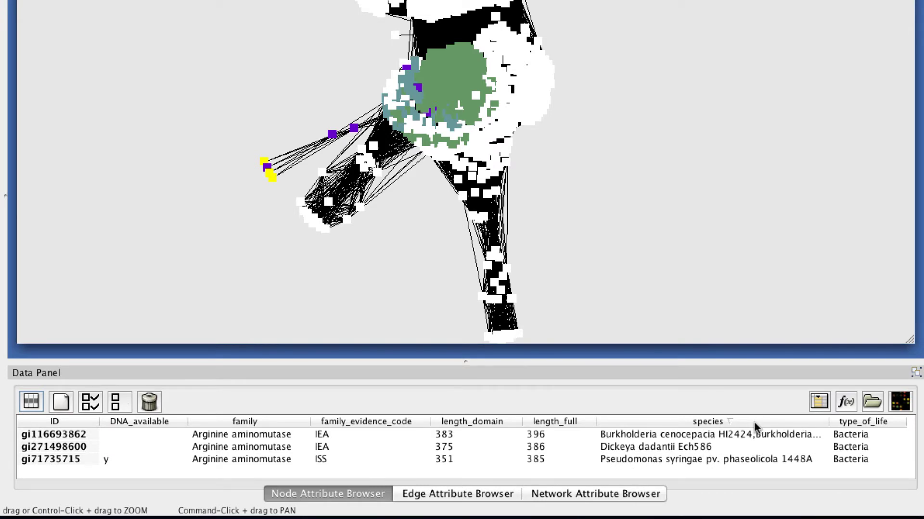
left_click(754, 423)
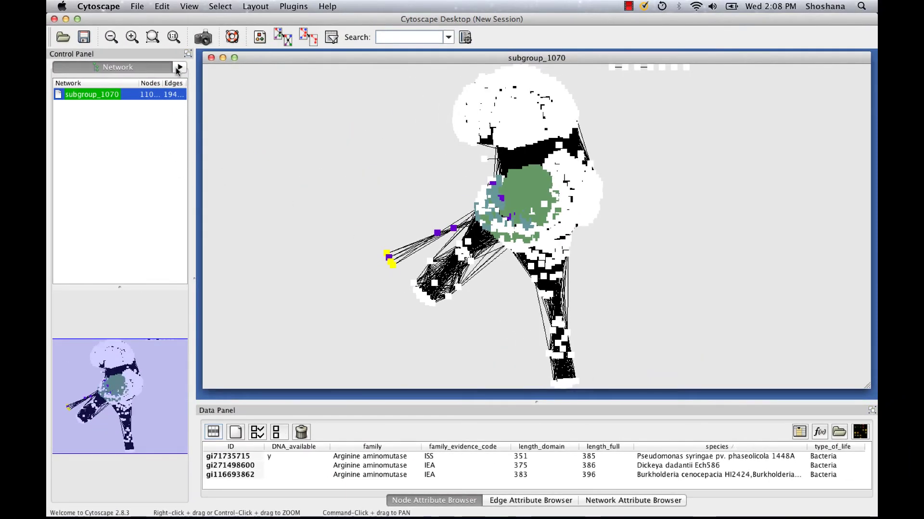
Create a visual style named 'Type of Life' in VizMapper and deselect all nodes.
left_click(178, 68)
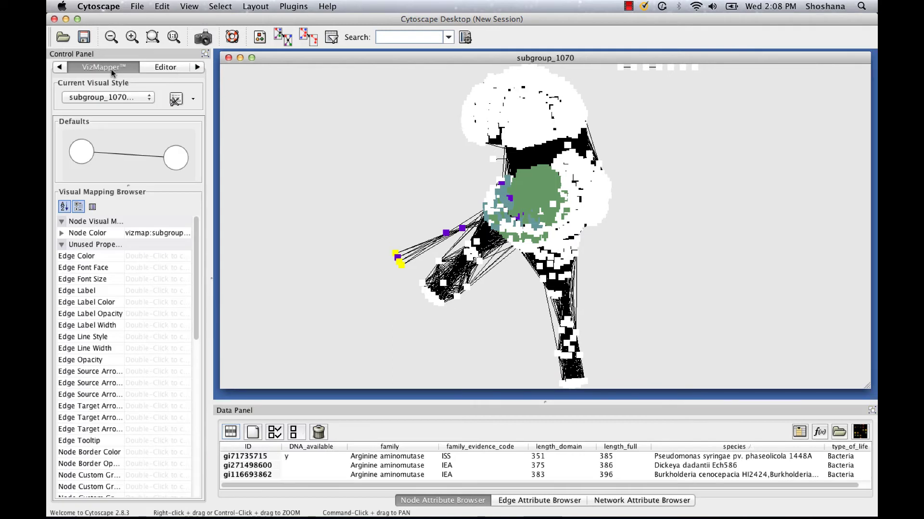
left_click(193, 100)
left_click(195, 116)
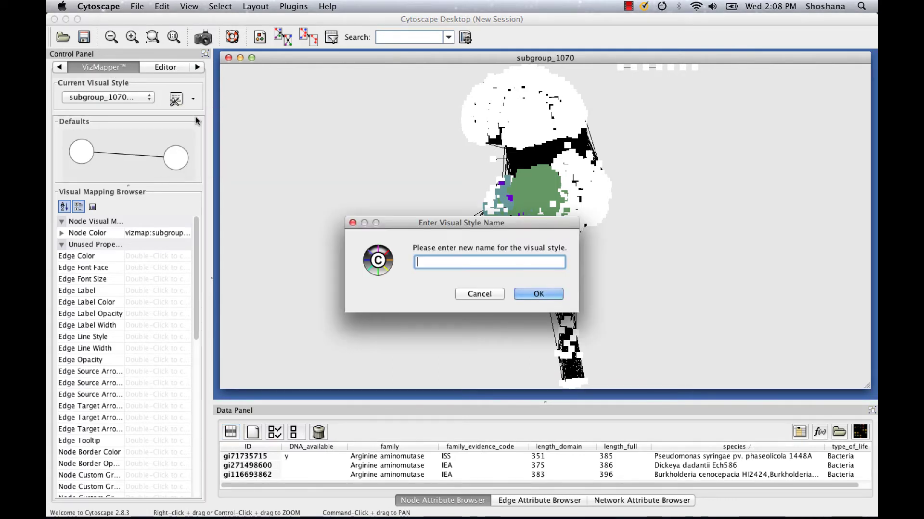
type("Type of Life")
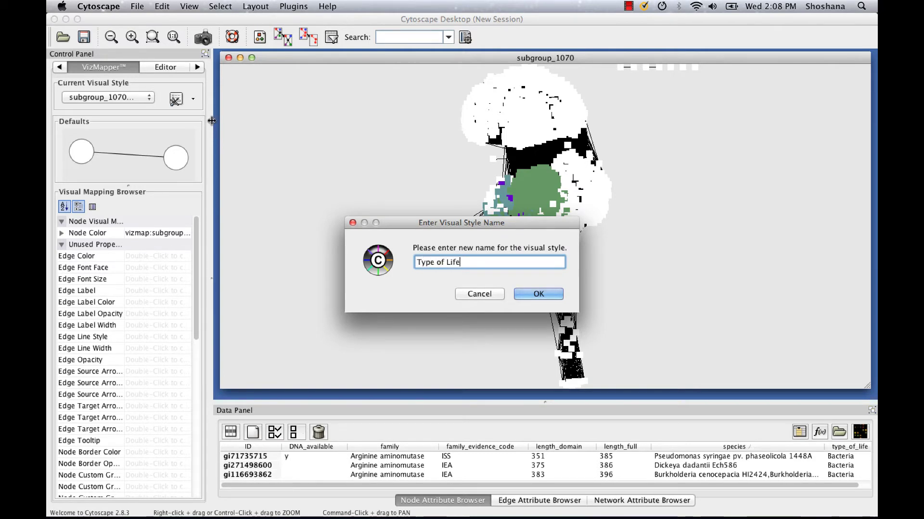
key("Return")
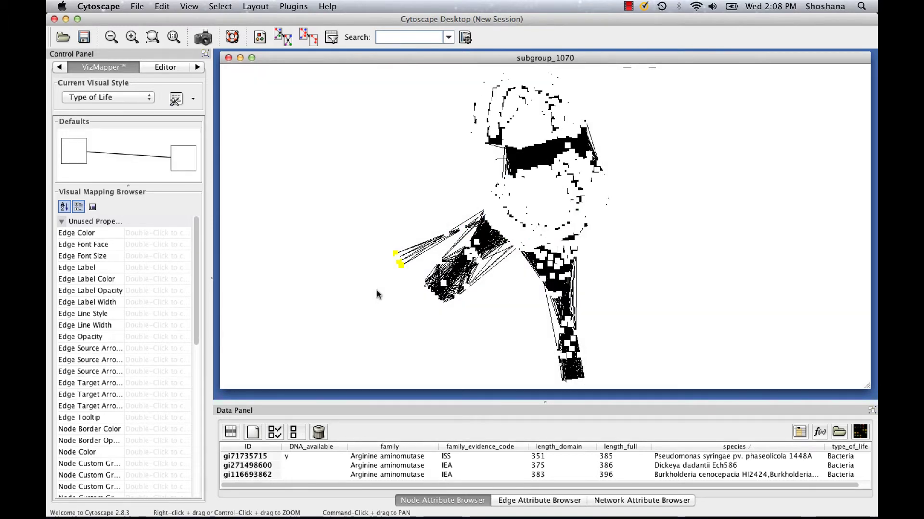
left_click(376, 291)
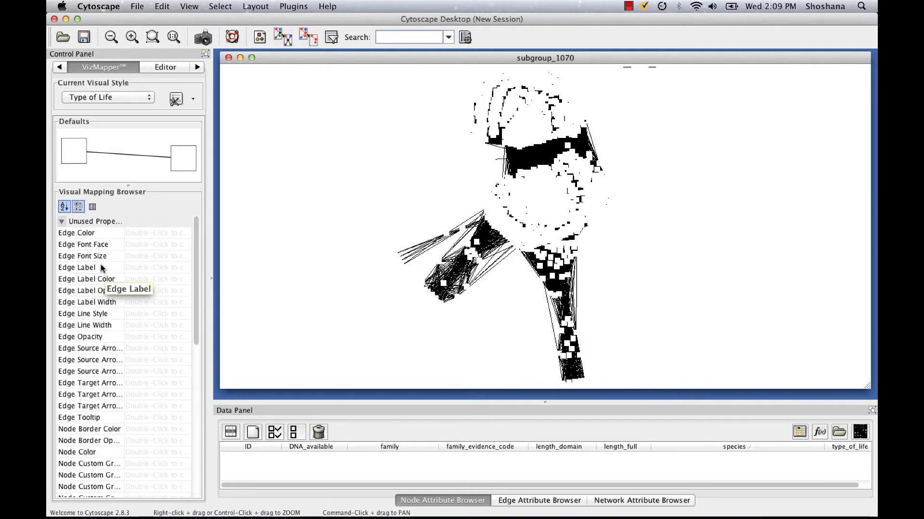
Map Node Color discretely to type_of_life, leaving Archaea, Bacteria, Environmental and Plants uncoloured for now.
scroll(184, 268, "down", 1)
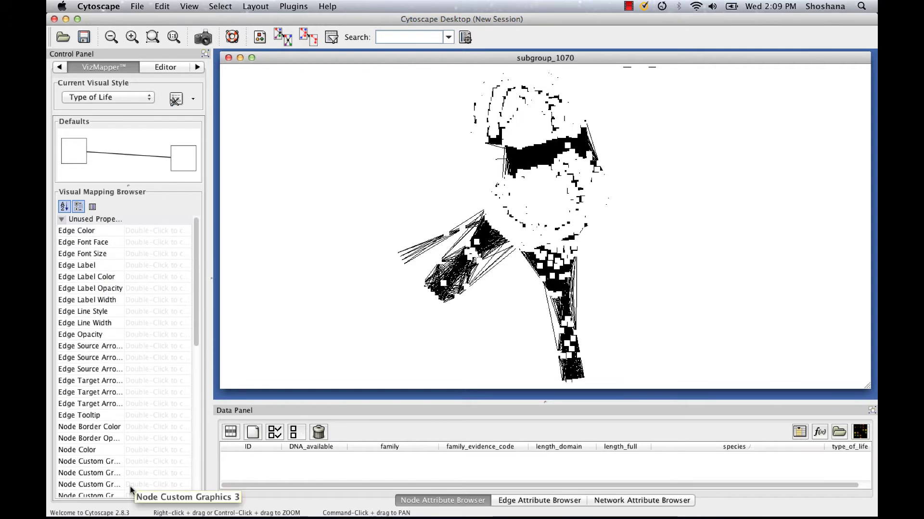
double_click(134, 451)
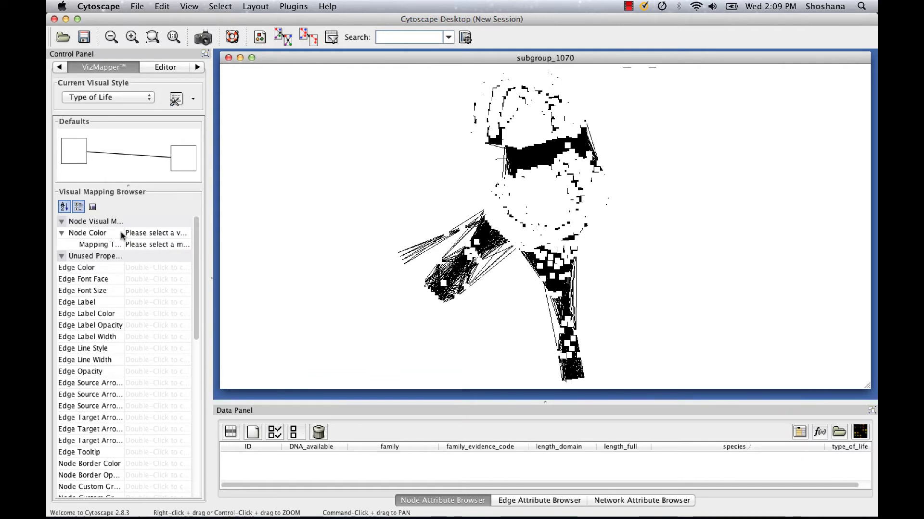
left_click(146, 244)
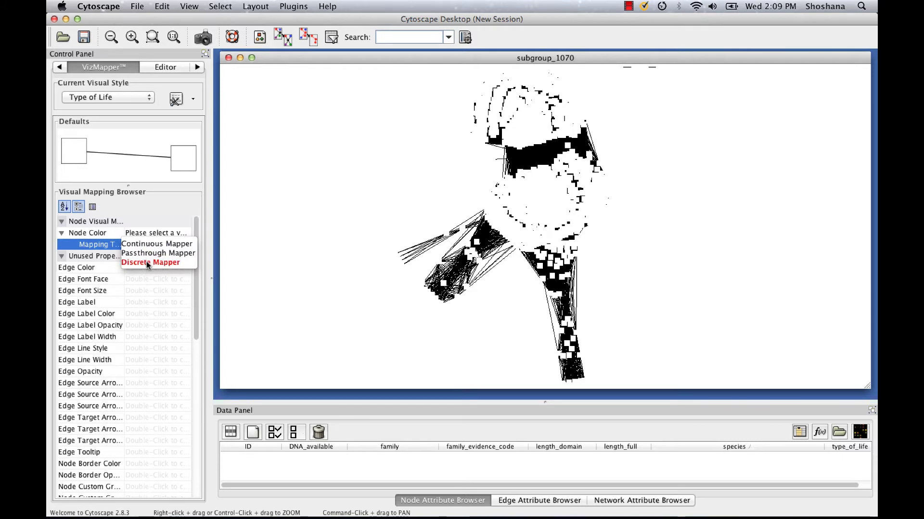
left_click(146, 261)
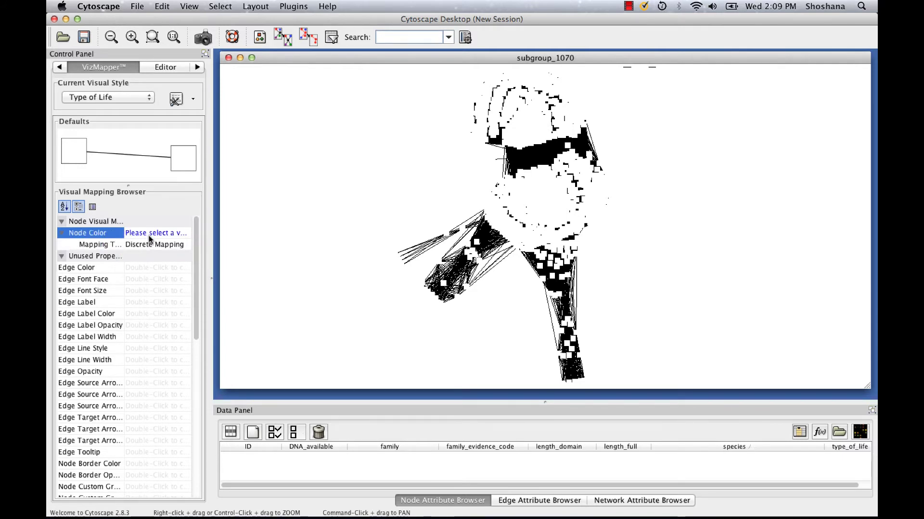
left_click(152, 236)
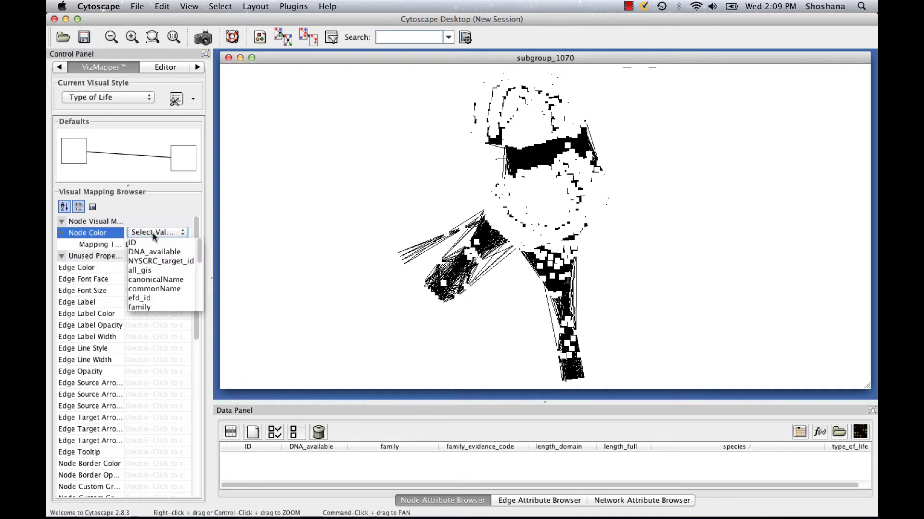
left_click_drag(200, 246, 197, 293)
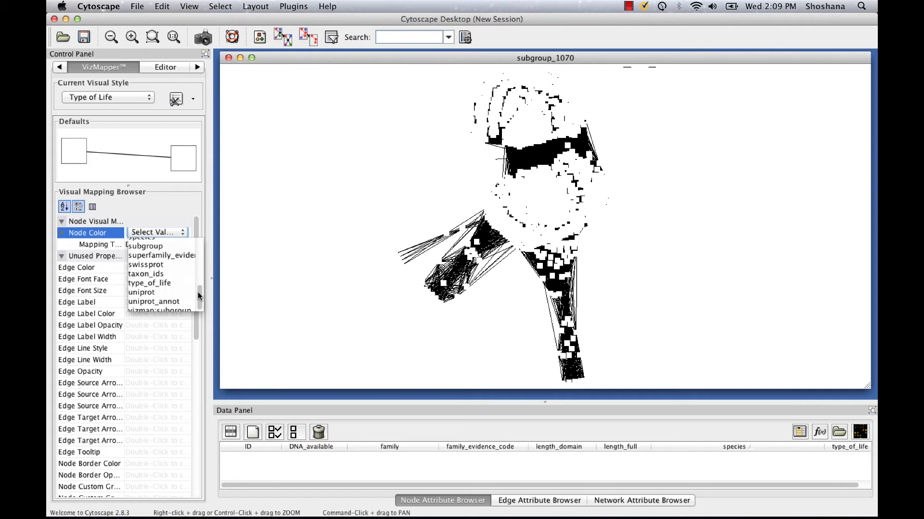
left_click(155, 282)
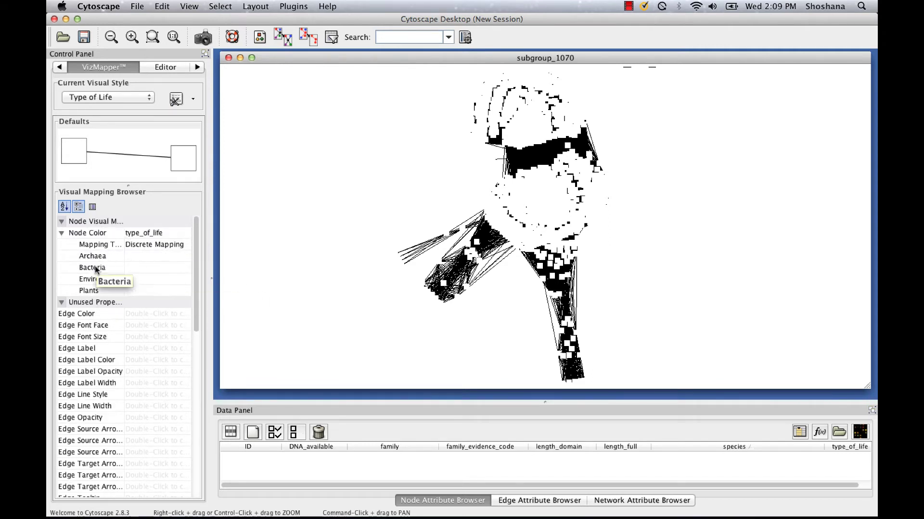
left_click(181, 258)
left_click(181, 257)
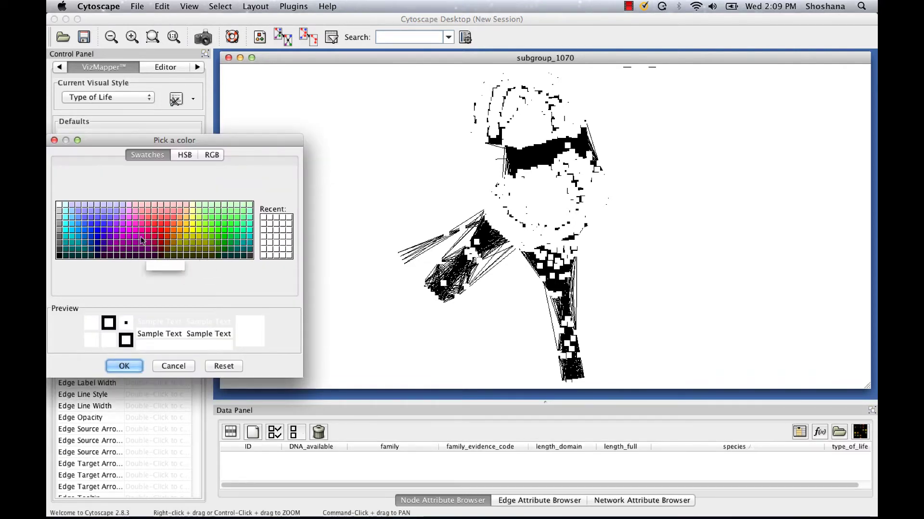
left_click(181, 365)
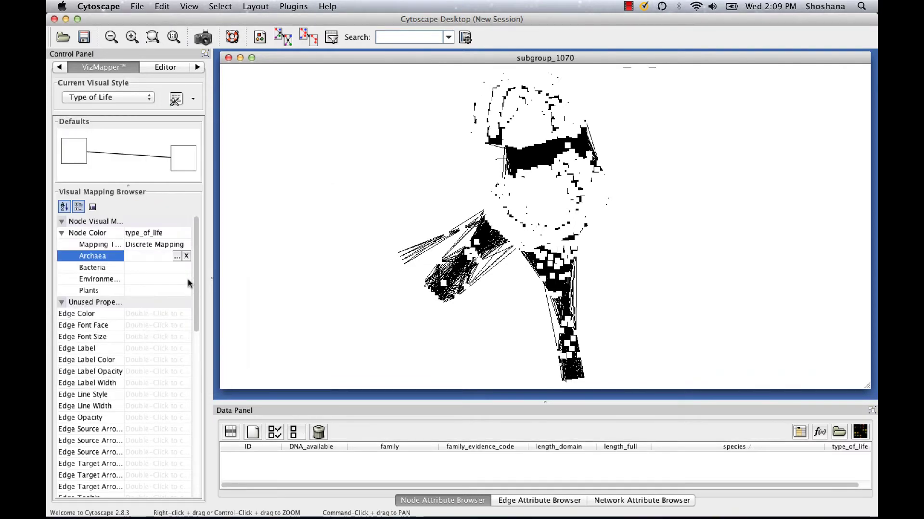
left_click(92, 233)
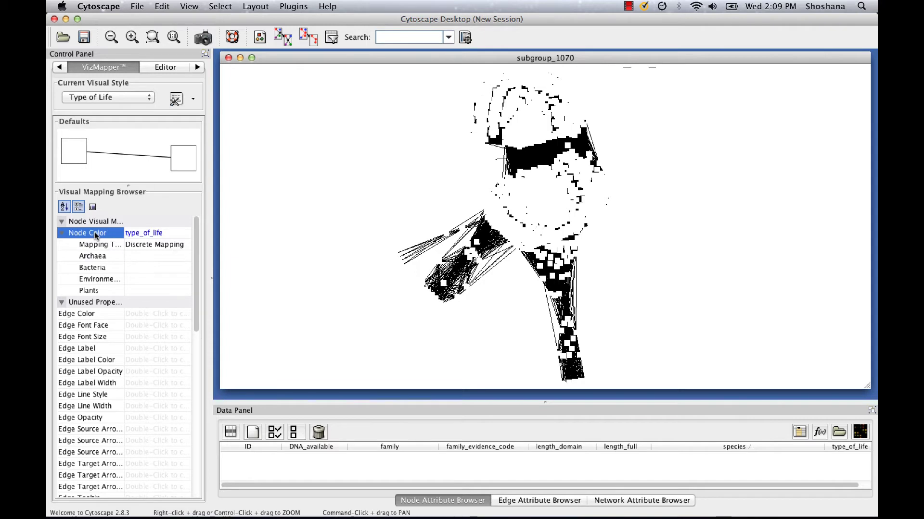
Generate Rainbow 1 colours: Archaea green, Bacteria cyan, Environmental purple, Plants red.
right_click(96, 236)
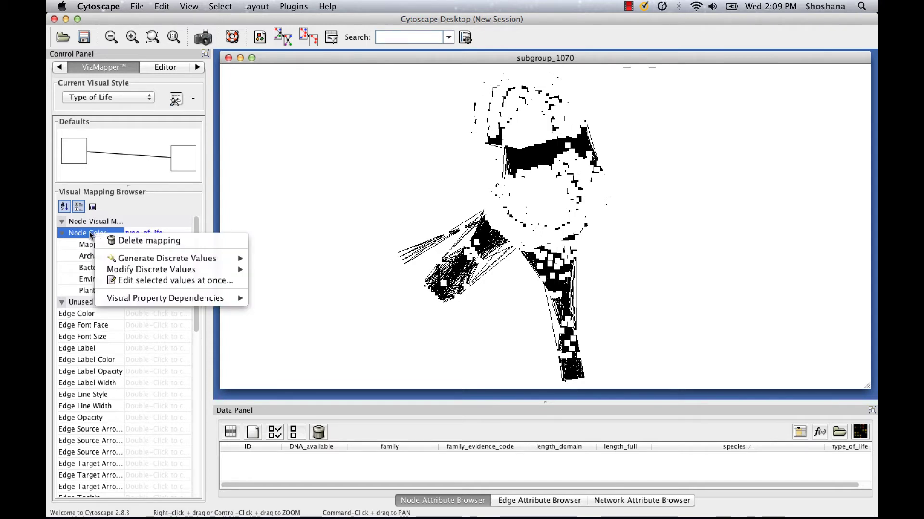
mouse_move(139, 260)
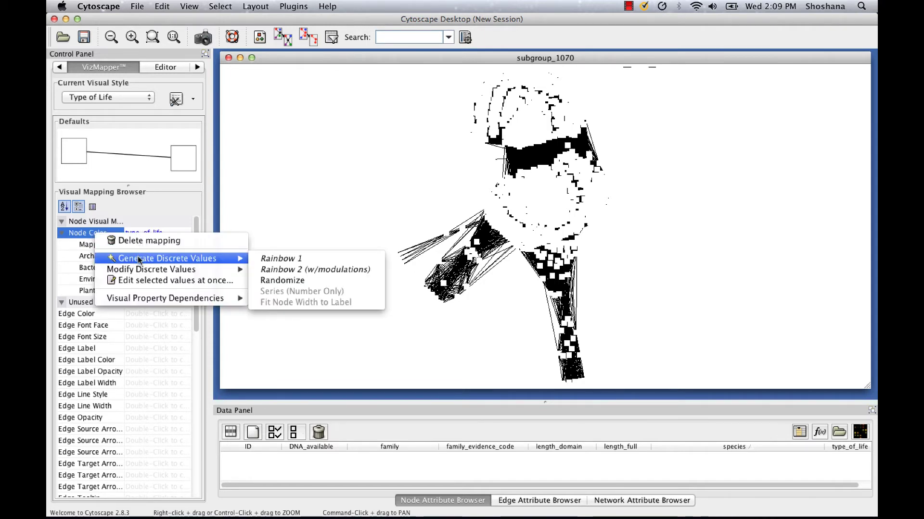
left_click(277, 260)
Select an unclassified node and view its row in the Data Panel.
key("super+Tab")
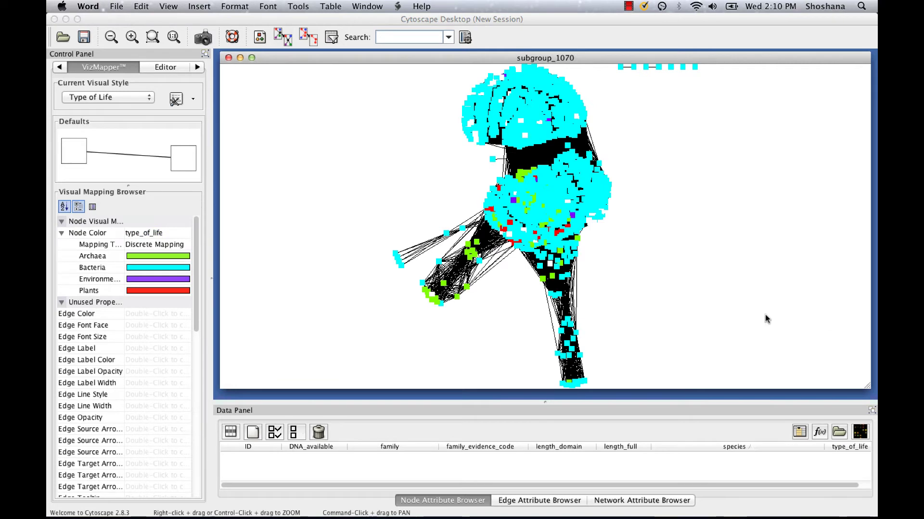
left_click(588, 223)
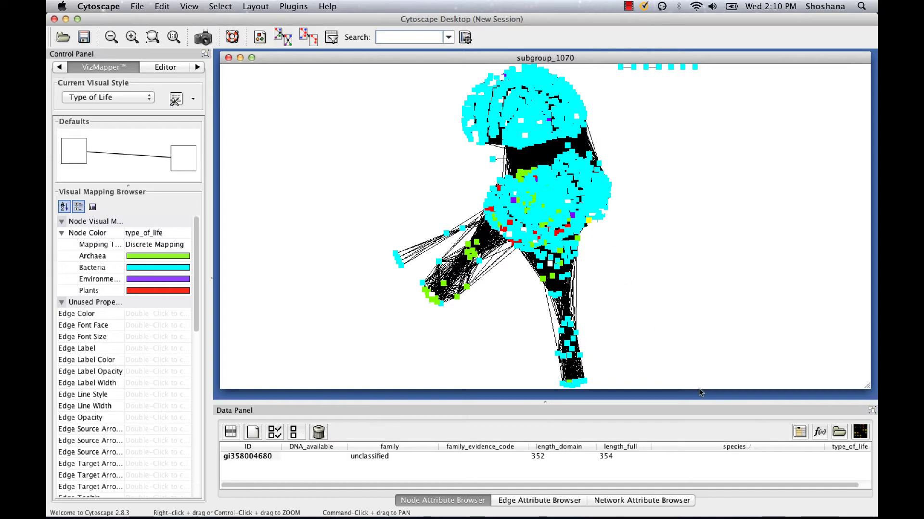
scroll(815, 489, "right", 2)
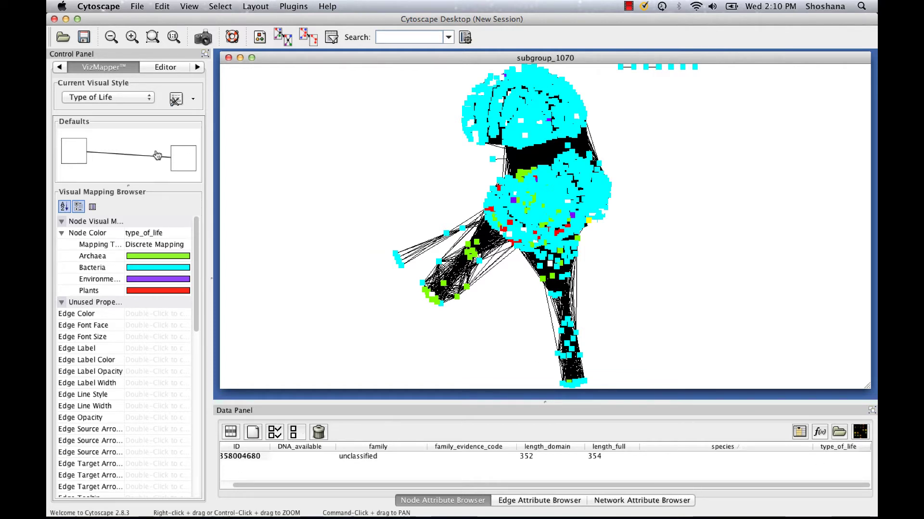
Set the default NODE_FILL_COLOR to grey and apply it, then clear the node selection.
left_click(74, 154)
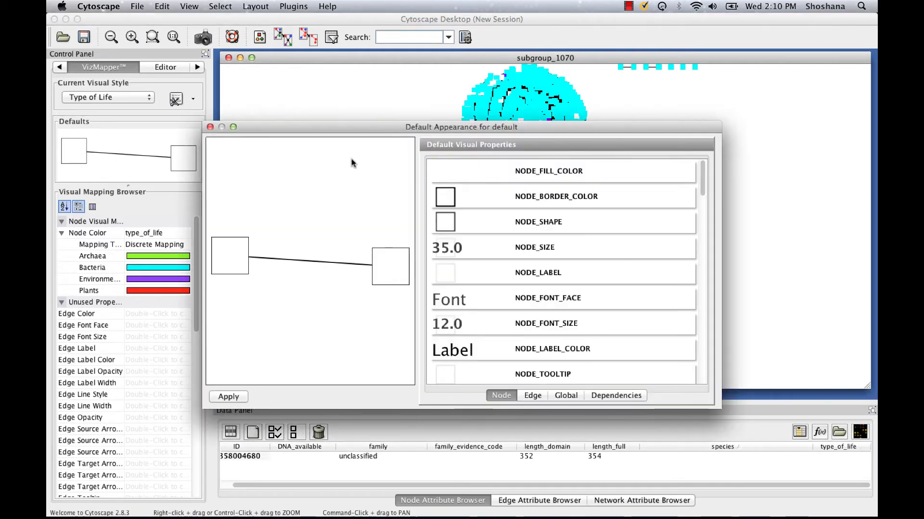
left_click(544, 168)
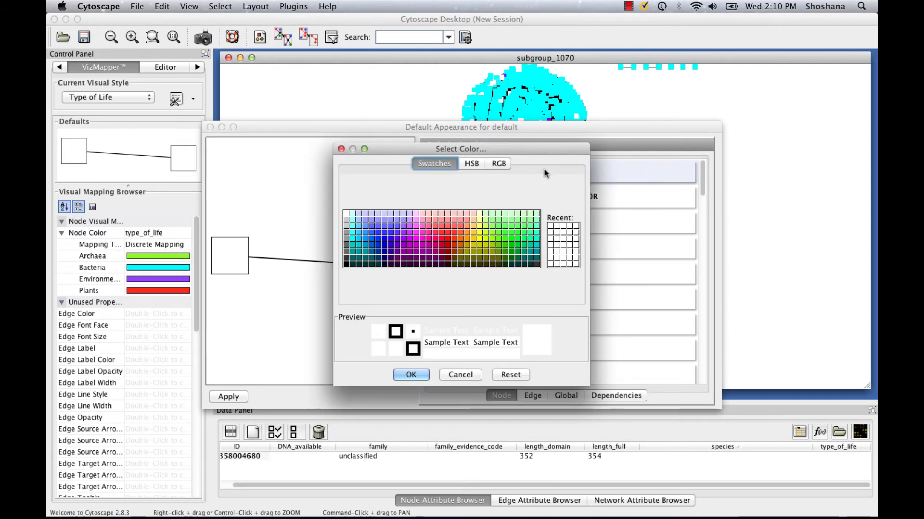
left_click(346, 235)
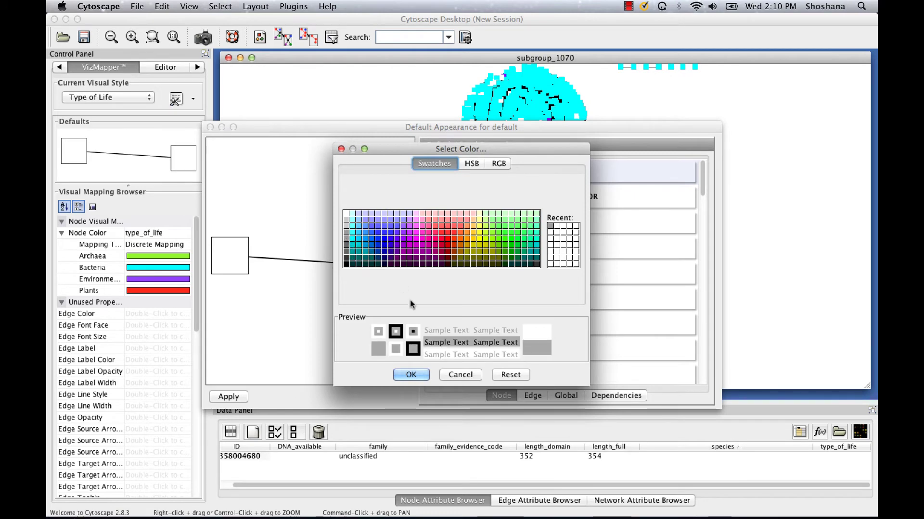
left_click(412, 374)
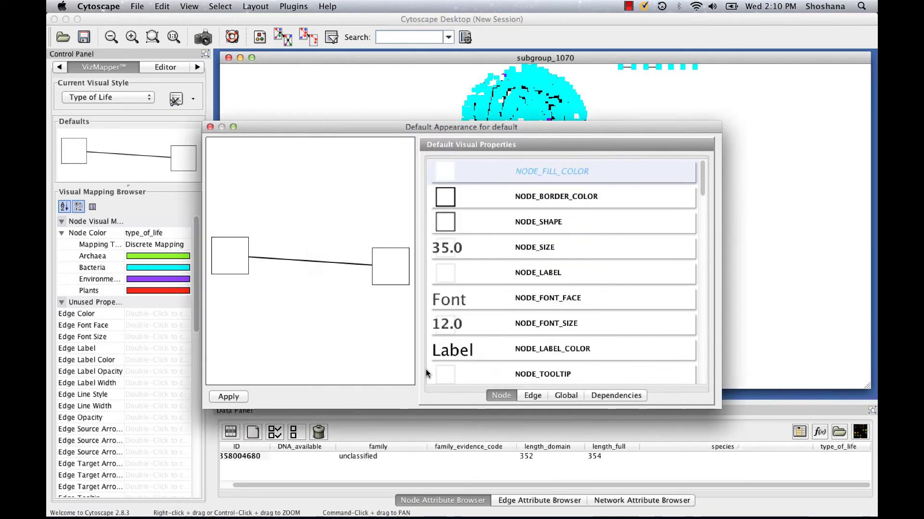
left_click(228, 397)
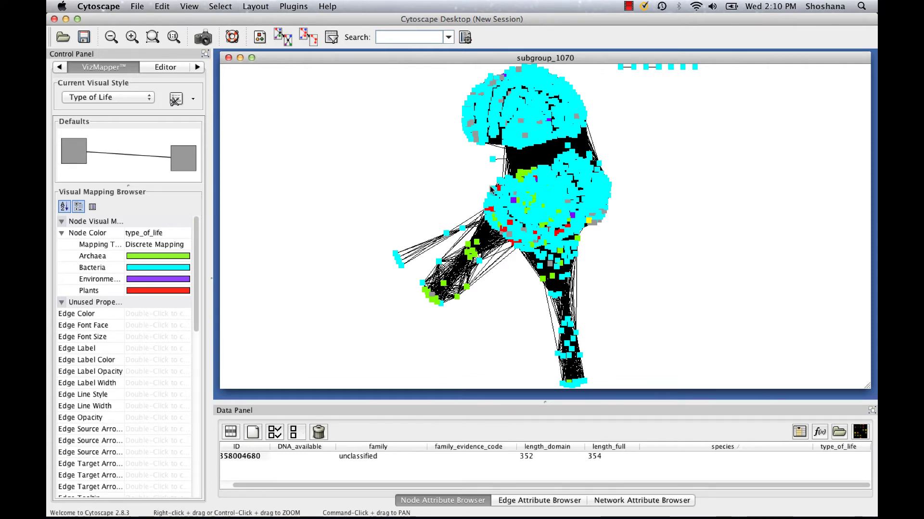
left_click(355, 216)
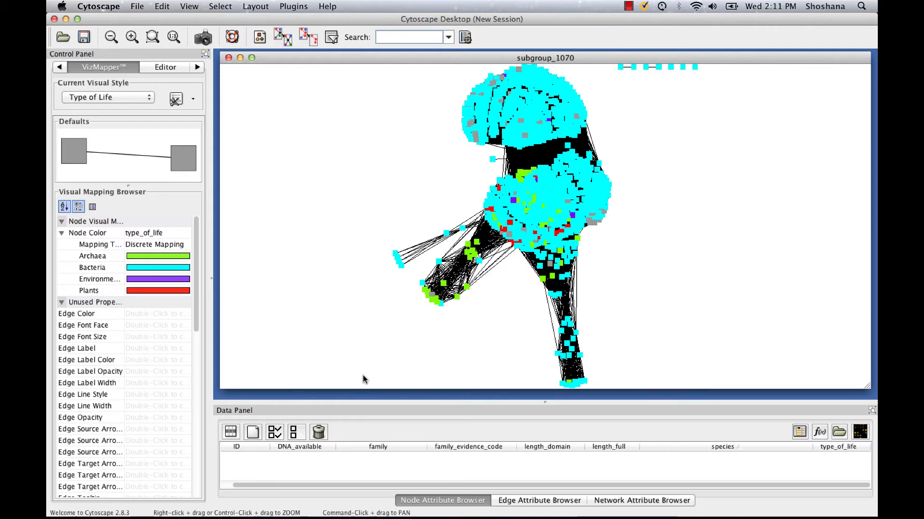
Switch to Firefox and scroll the NCBI L-lysine 2,3-aminomutase protein record.
mouse_move(376, 510)
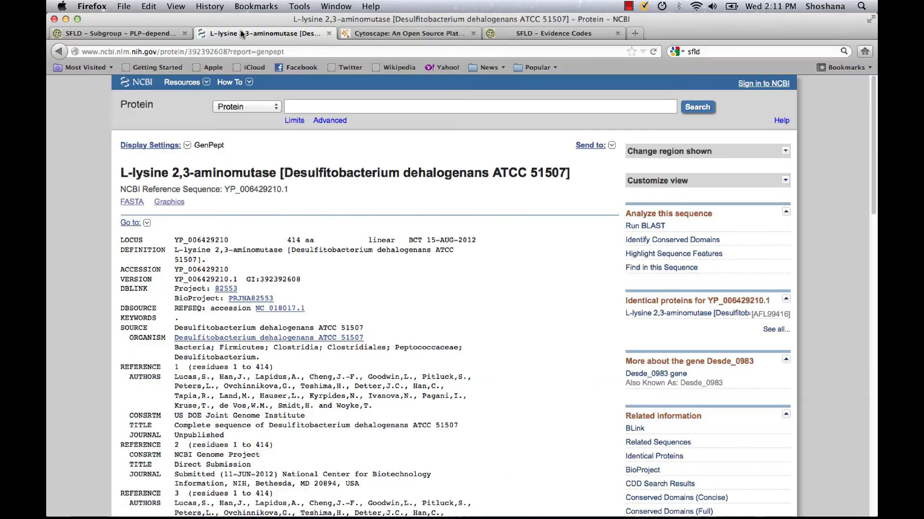
left_click(187, 497)
scroll(306, 222, "down", 10)
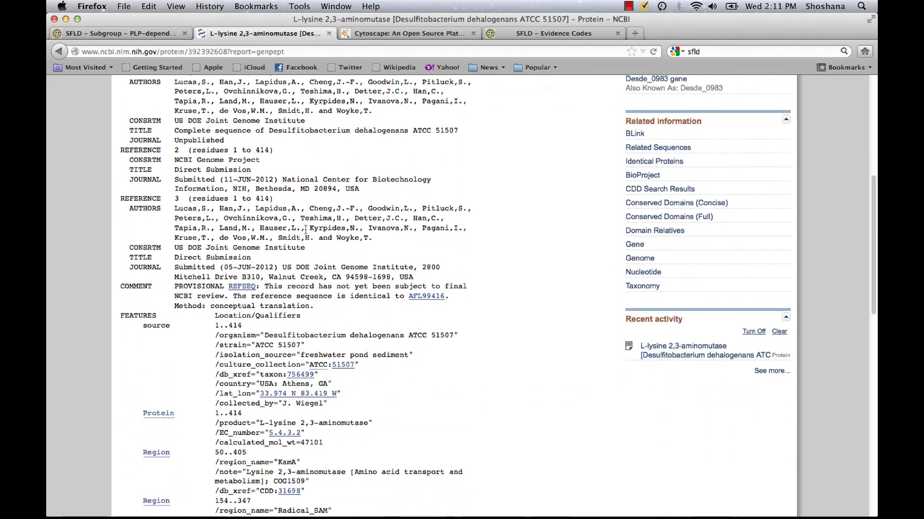
scroll(306, 230, "up", 1)
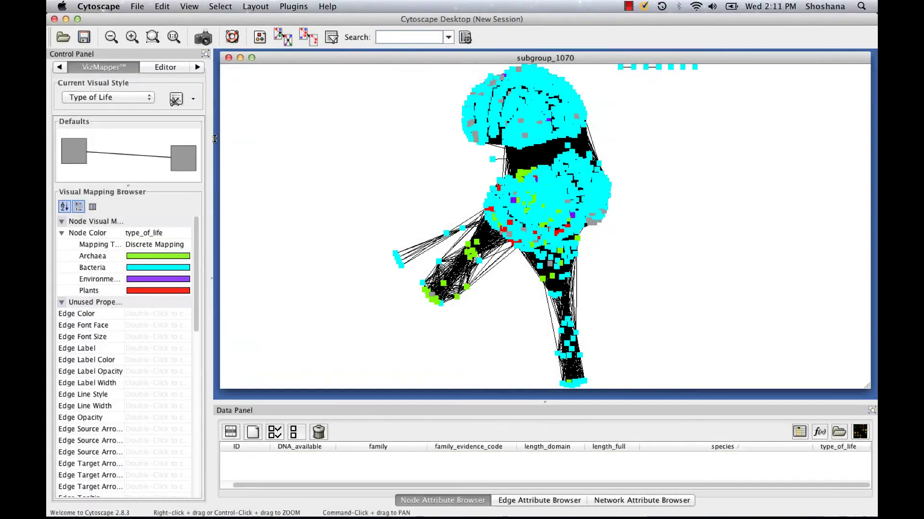
Change the Current Visual Style from Type of Life to subgroup_1070 style.
left_click(147, 97)
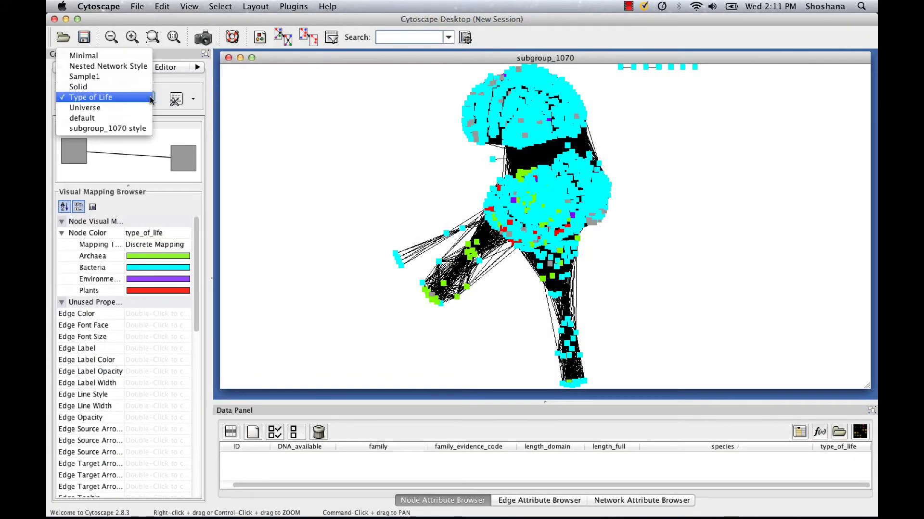
left_click(143, 129)
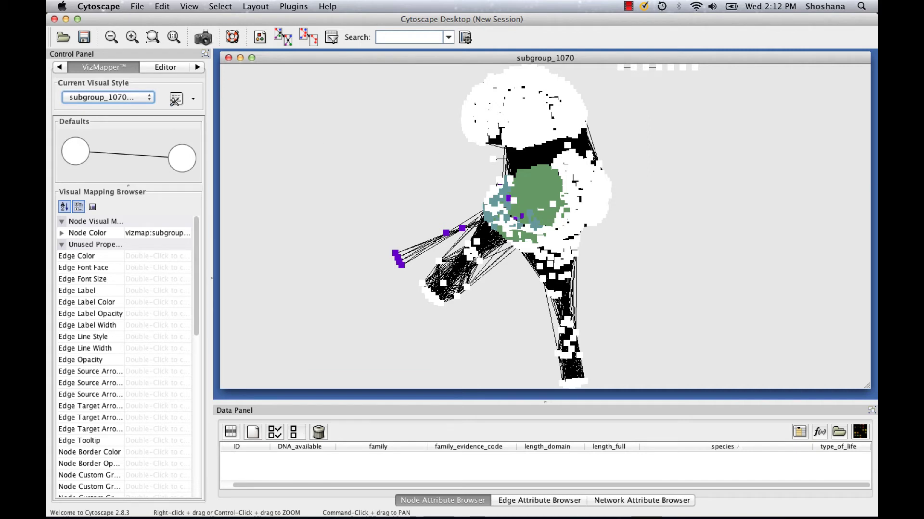
key("super+Tab")
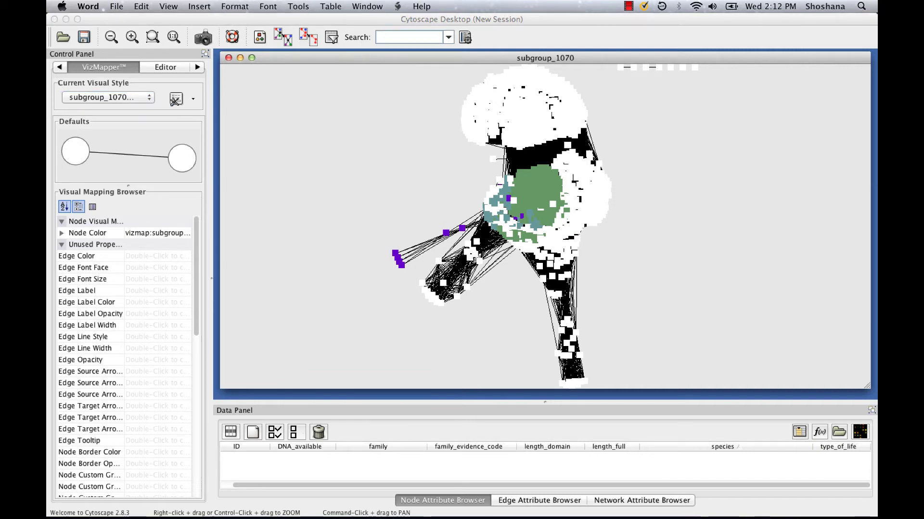
left_click(160, 20)
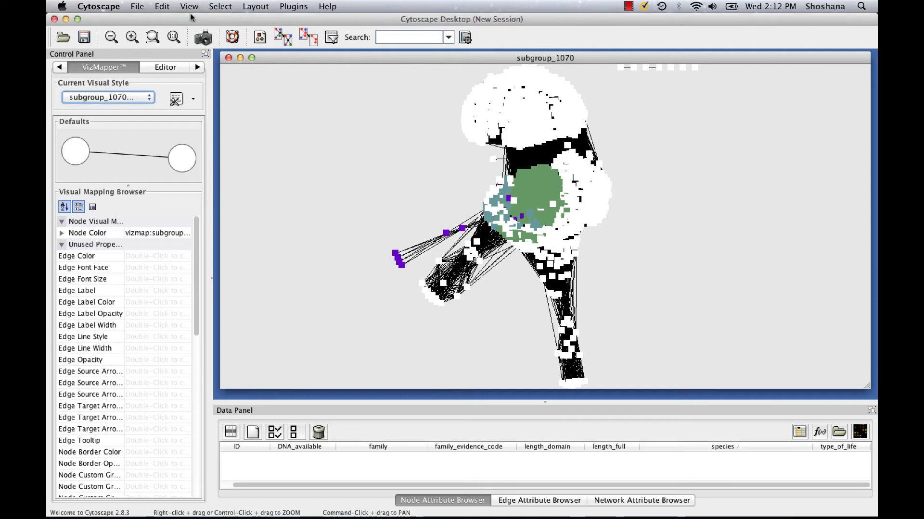
Create a new String Filter in the old filter manager.
left_click(221, 8)
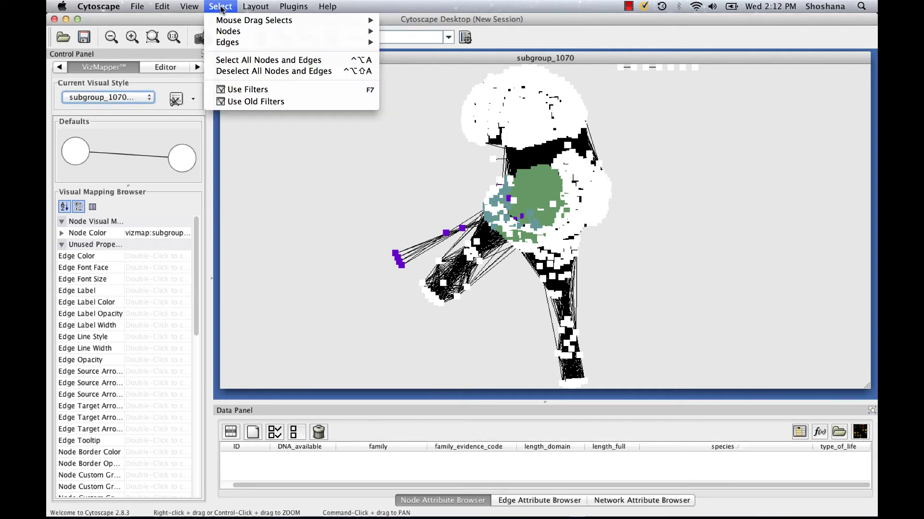
left_click(238, 101)
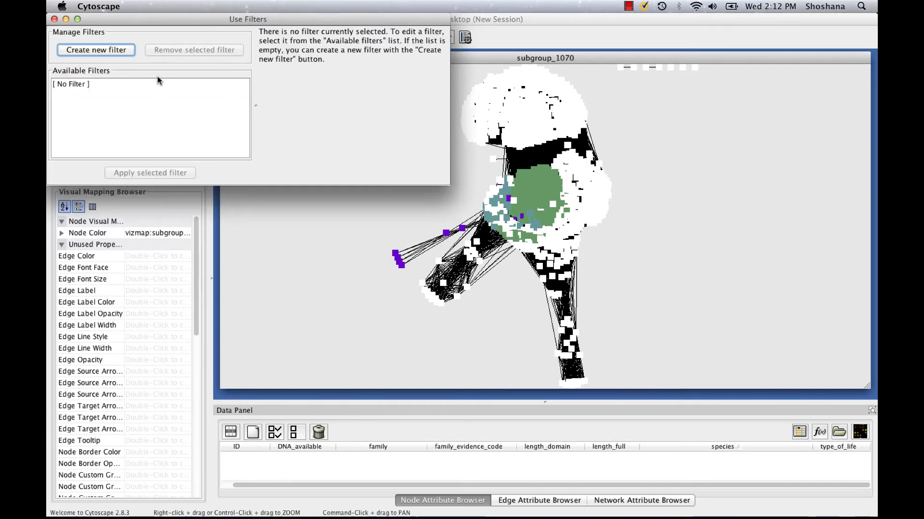
left_click(112, 51)
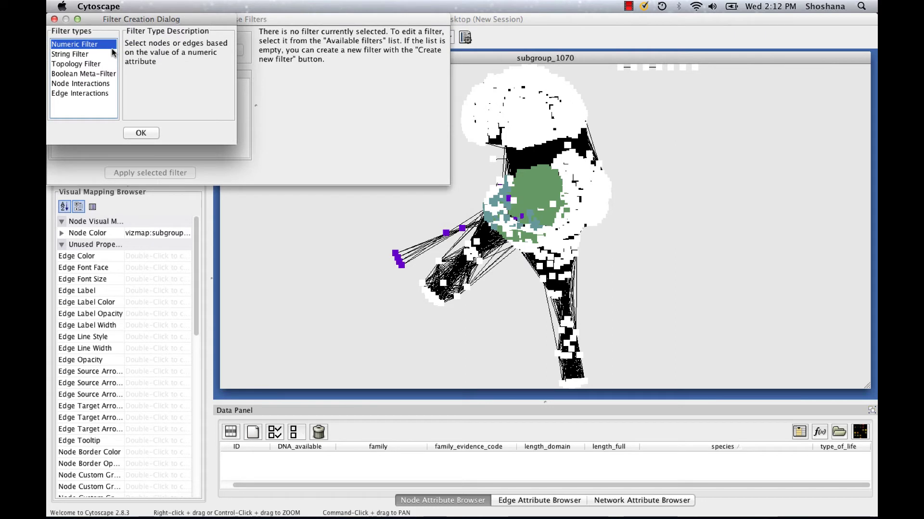
left_click(80, 54)
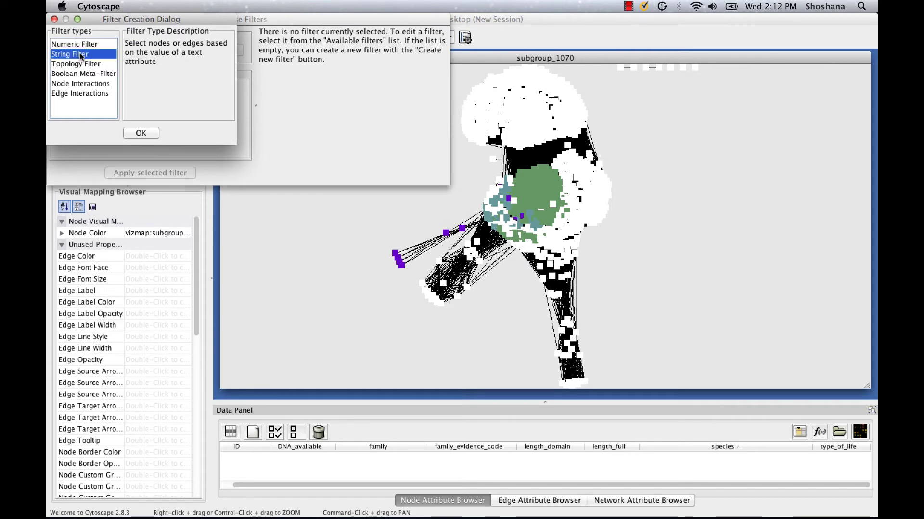
left_click(141, 133)
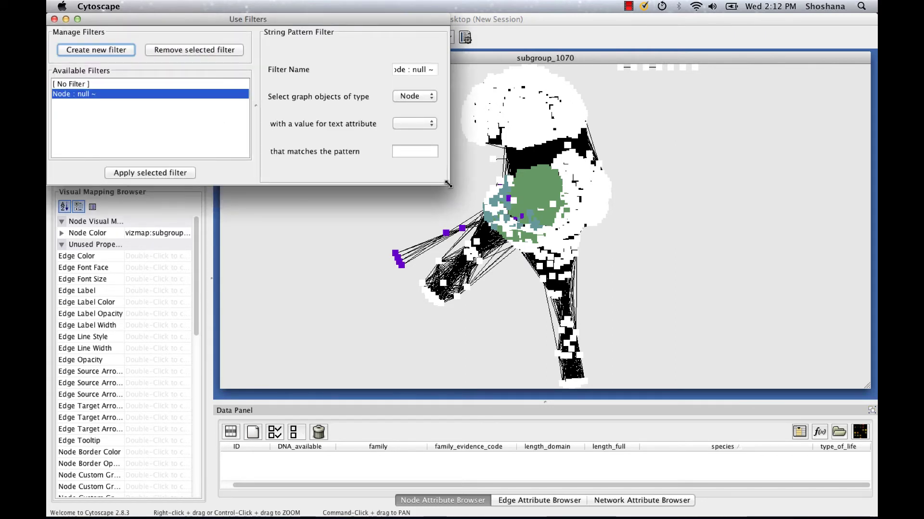
left_click_drag(449, 184, 619, 195)
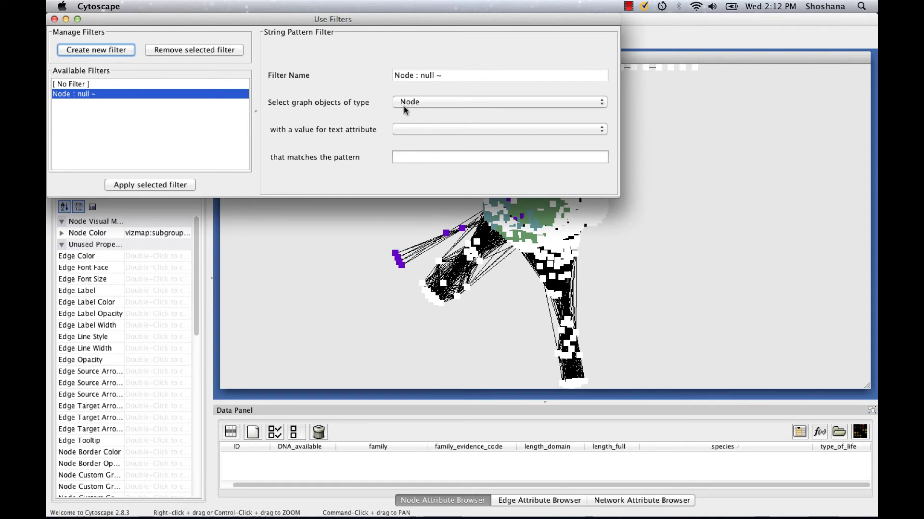
Filter nodes on all_gis matching *392392608* and apply it to select gi392392608.
left_click(407, 127)
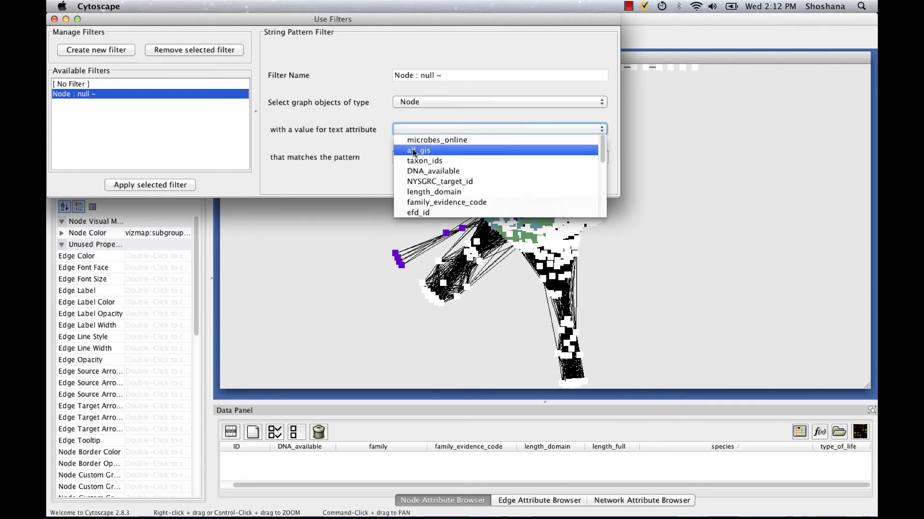
left_click(411, 150)
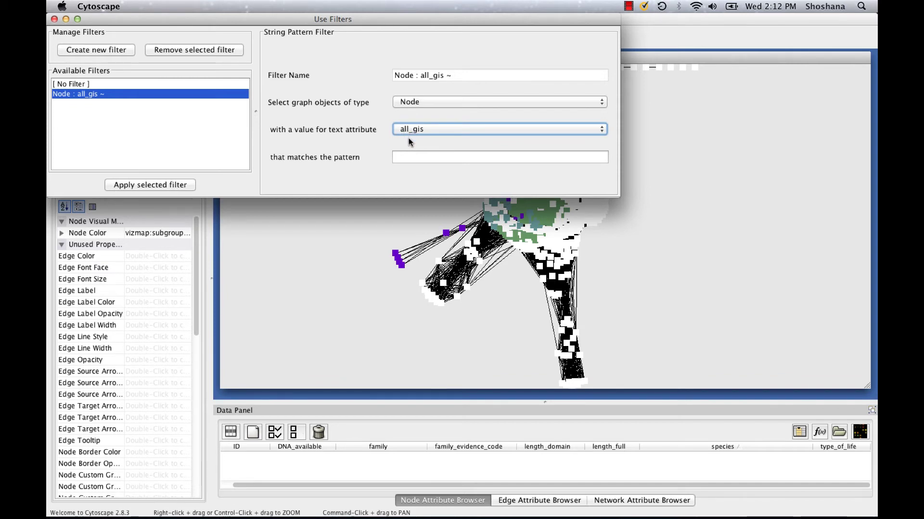
left_click(410, 159)
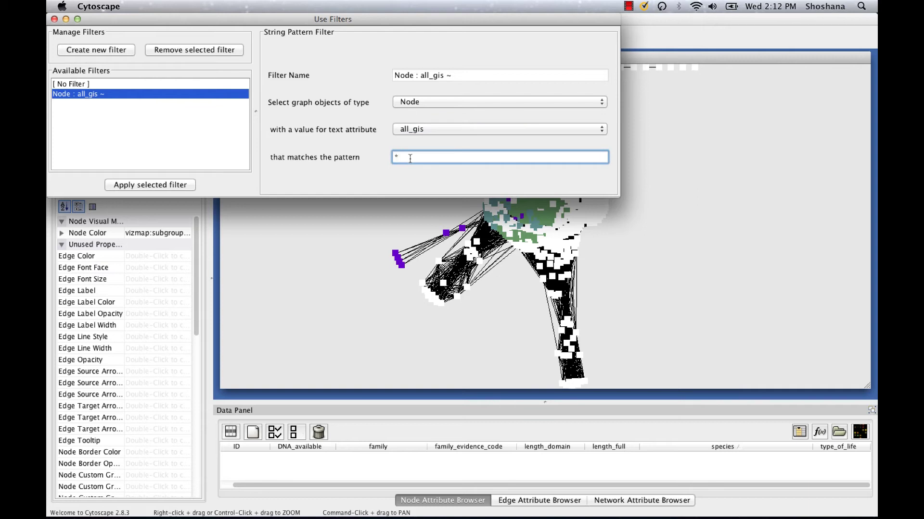
type("*392392608*")
left_click(168, 185)
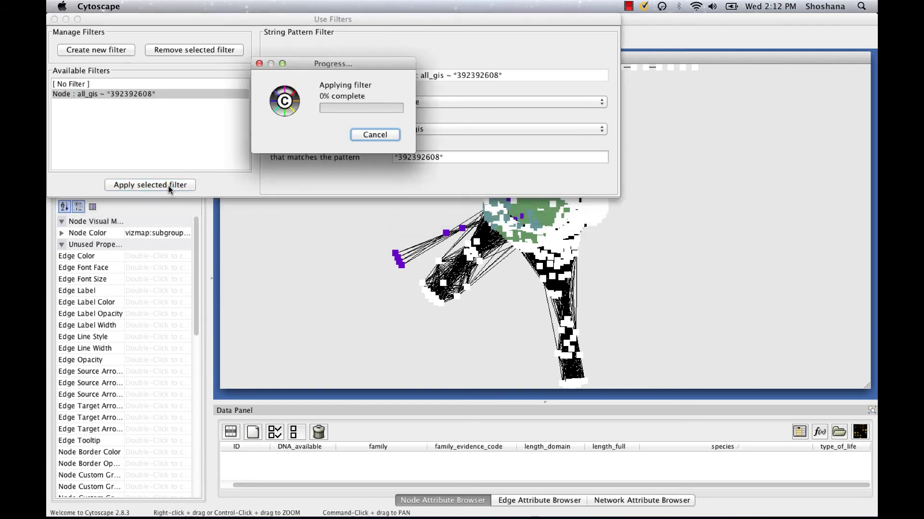
left_click(55, 19)
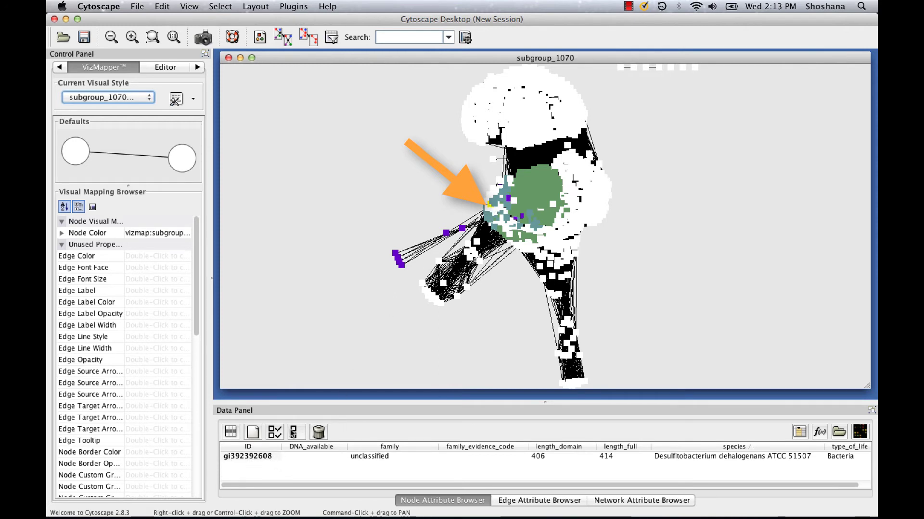
Zoom in five steps on the yellow query node beside the green cluster.
left_click(132, 37)
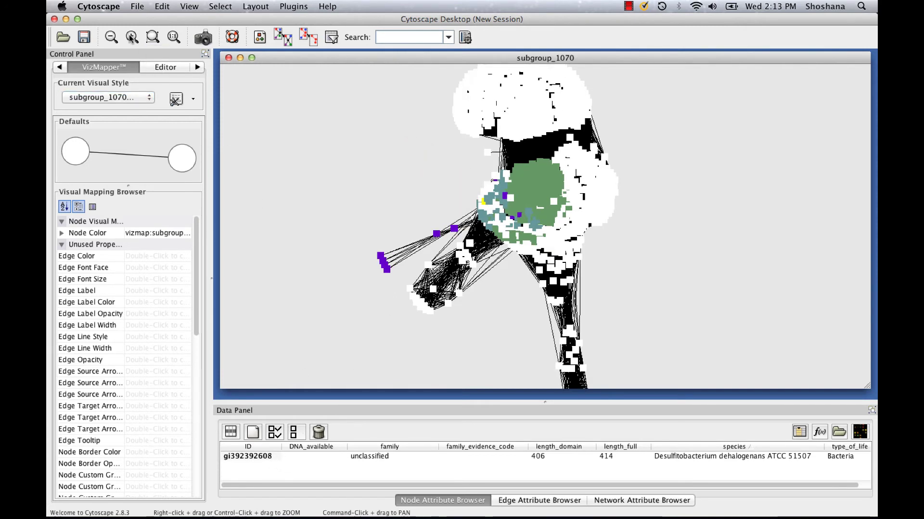
left_click(131, 37)
left_click(132, 37)
left_click(132, 37)
left_click(131, 37)
left_click(131, 37)
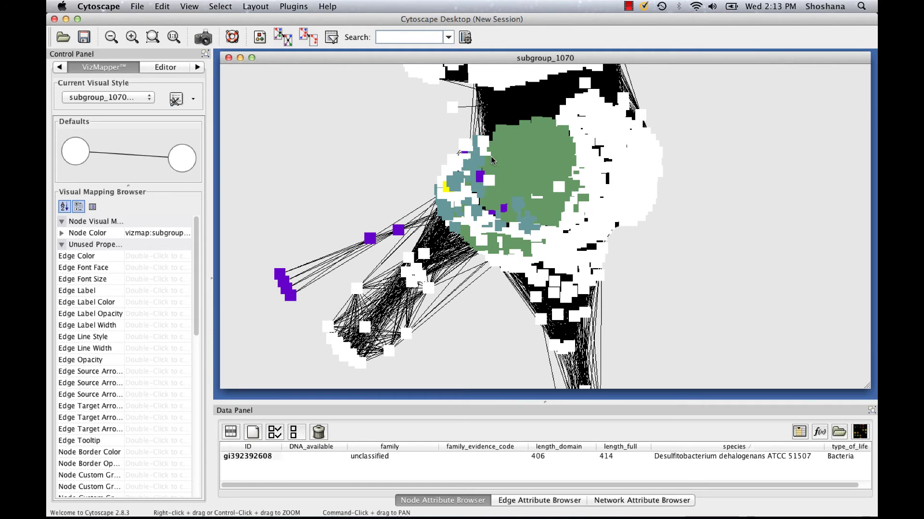
left_click(137, 7)
mouse_move(139, 19)
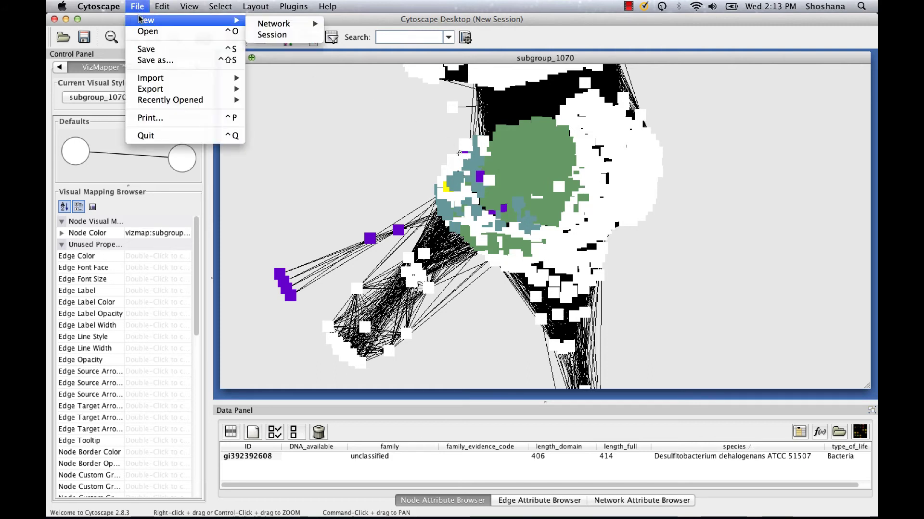
mouse_move(279, 24)
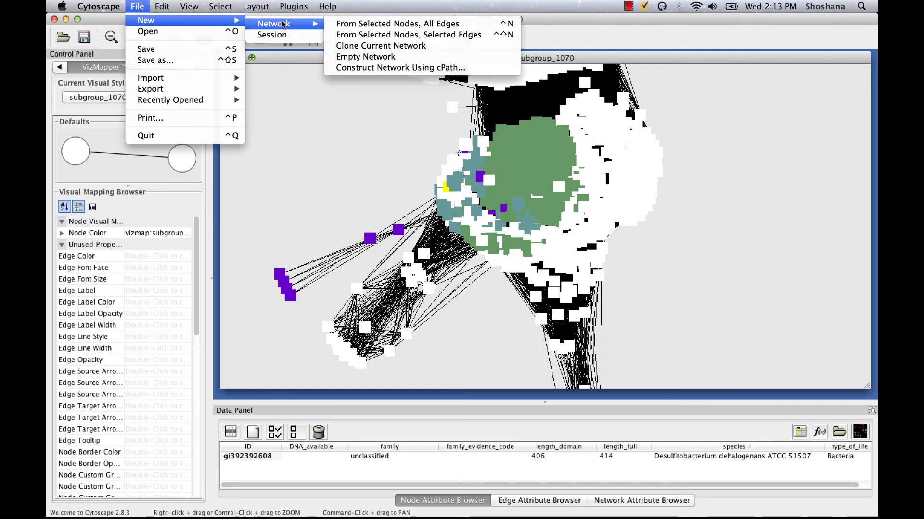
left_click(345, 49)
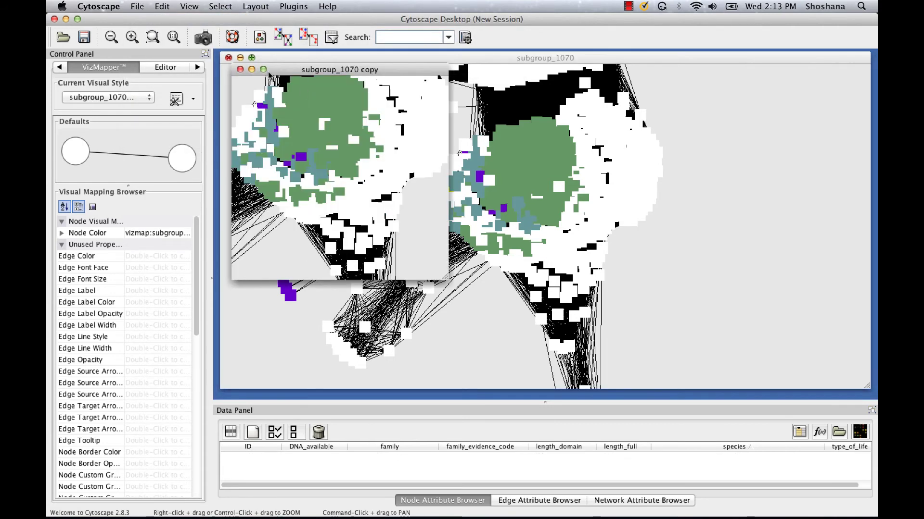
left_click(261, 67)
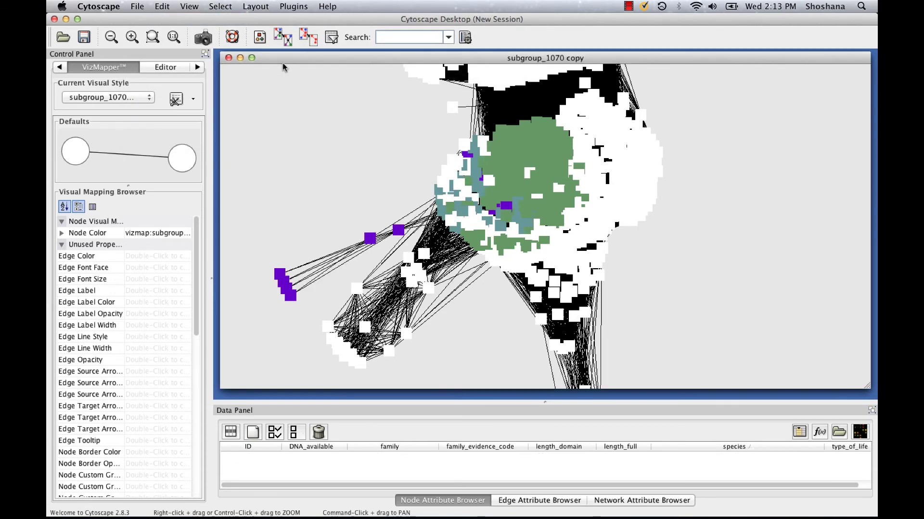
left_click(174, 37)
key("super+Tab")
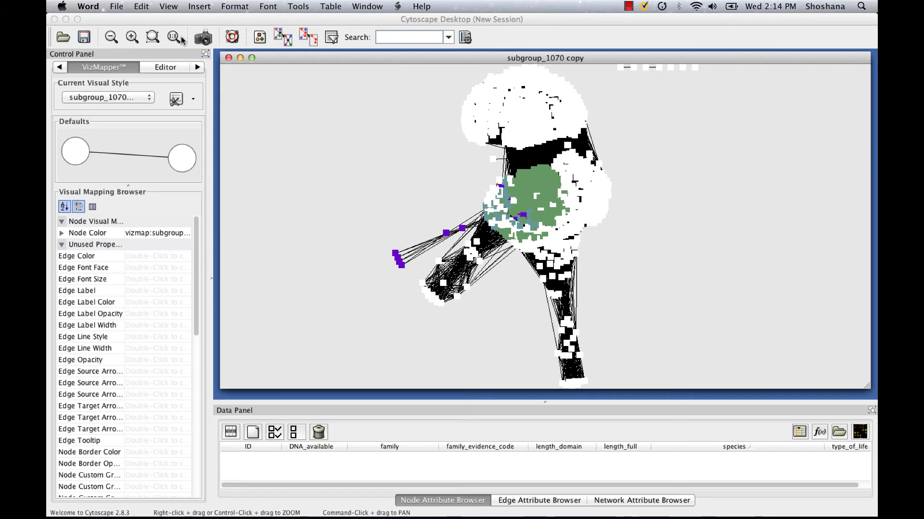
Create a new Numeric Filter in the filter manager.
left_click(150, 20)
left_click(221, 7)
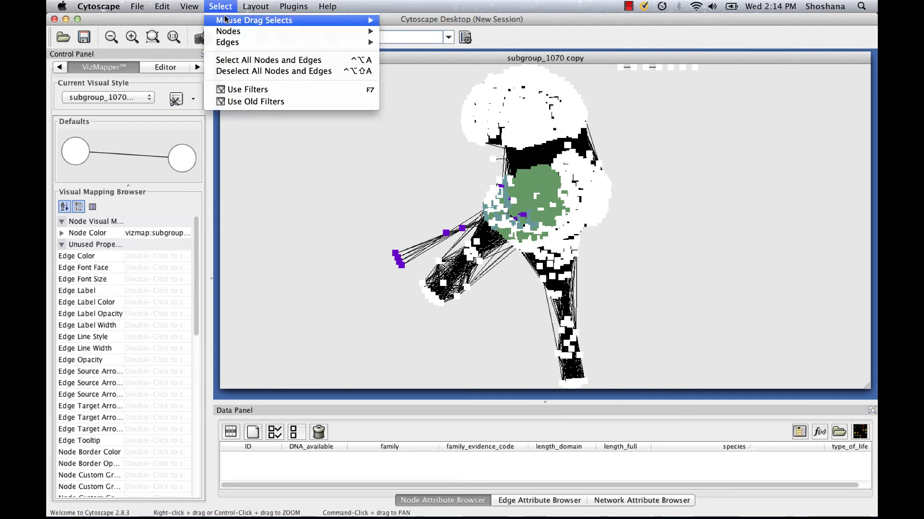
left_click(249, 102)
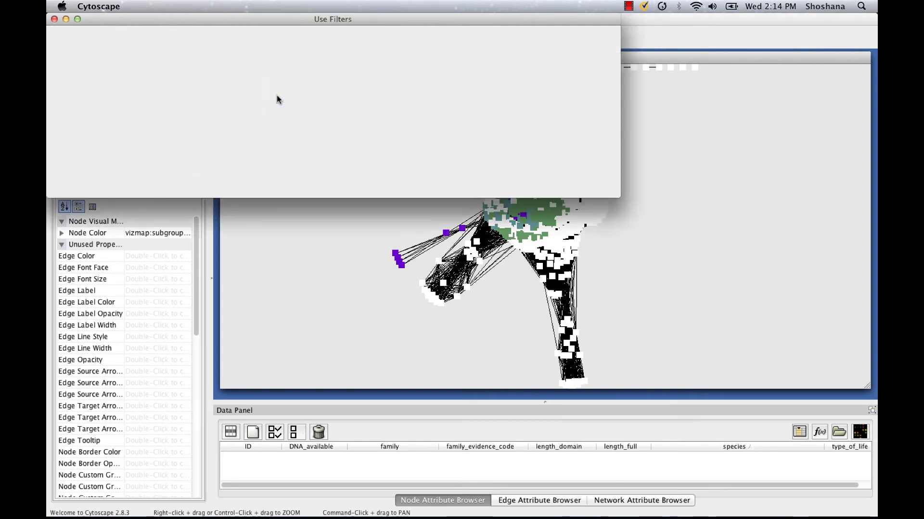
left_click(88, 45)
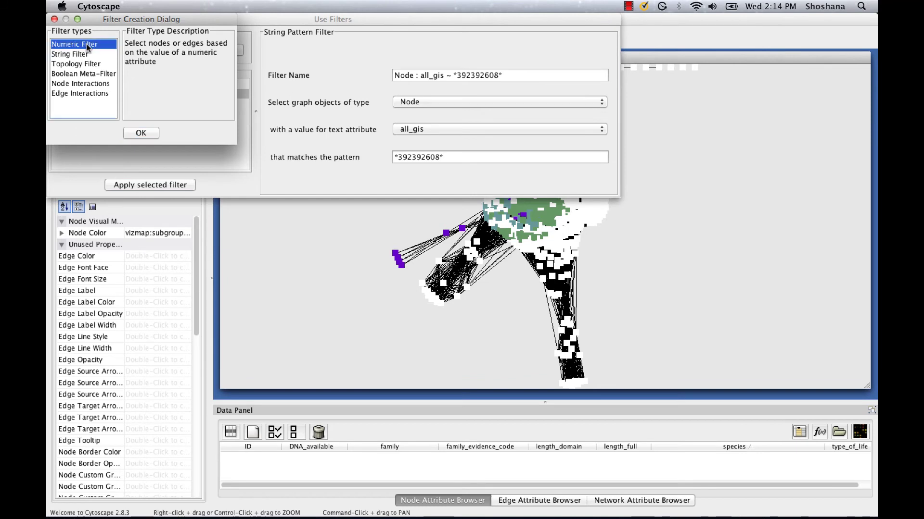
left_click(145, 133)
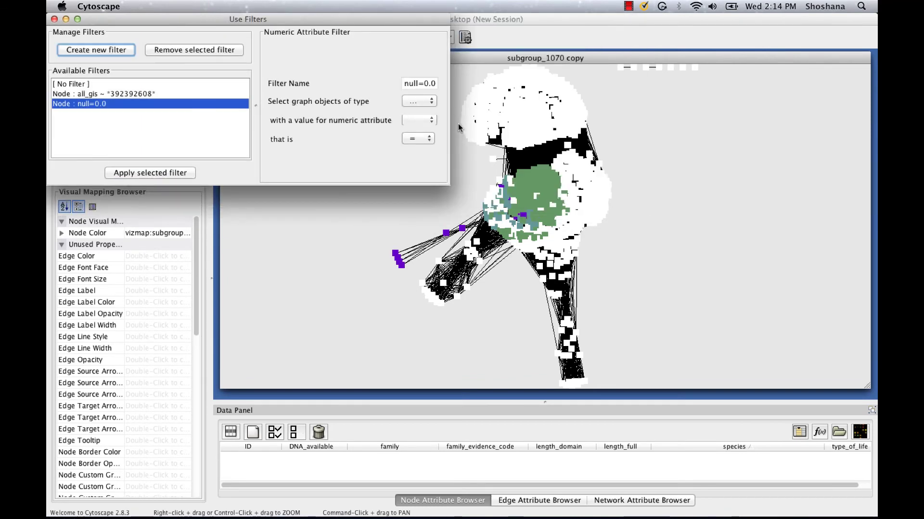
left_click_drag(448, 183, 604, 221)
Set the filter to Edge BlastProbability > 1e-110 and apply it.
left_click(419, 118)
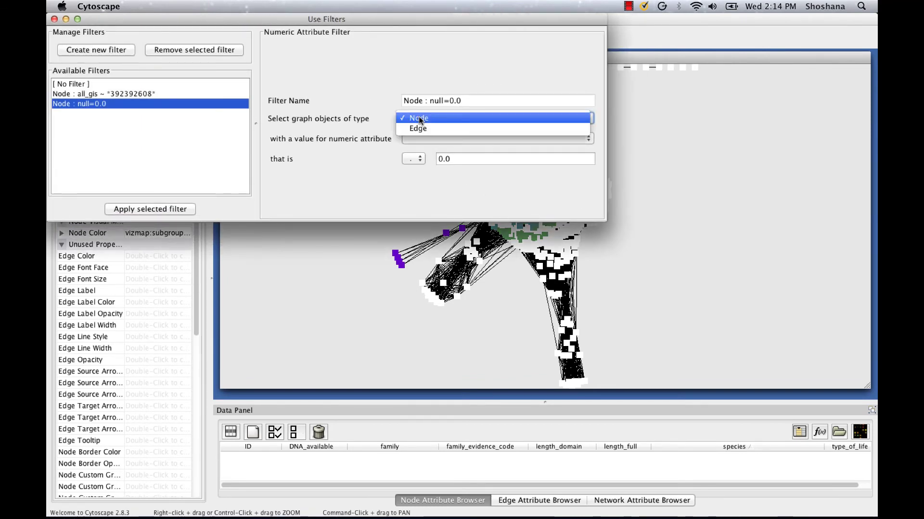
left_click(421, 128)
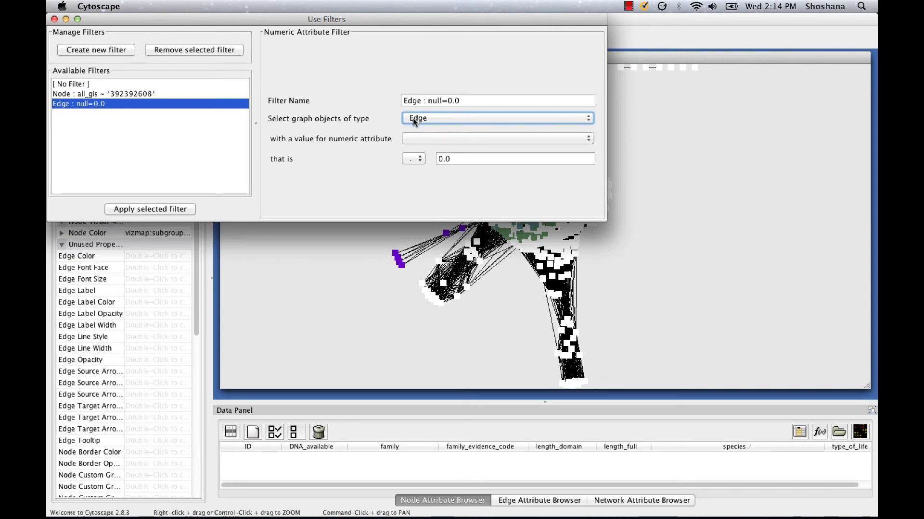
left_click(421, 139)
left_click(424, 138)
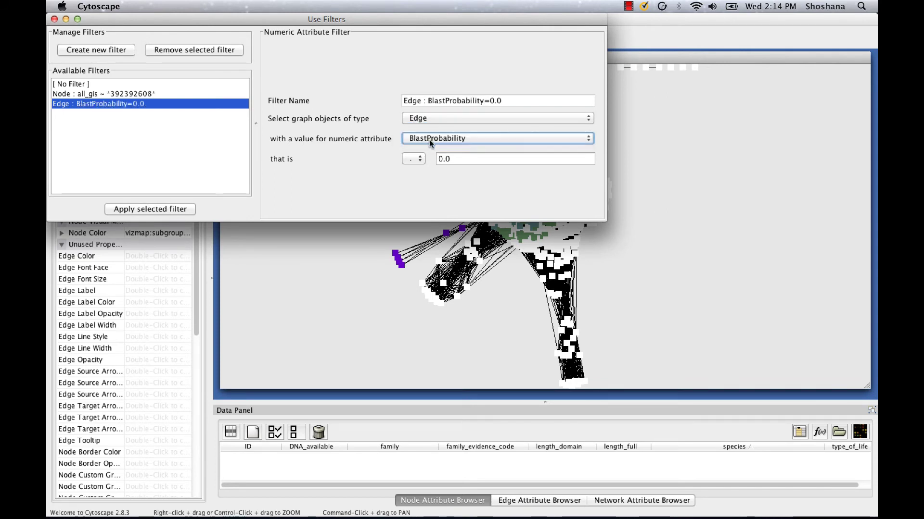
left_click(419, 159)
left_click(415, 168)
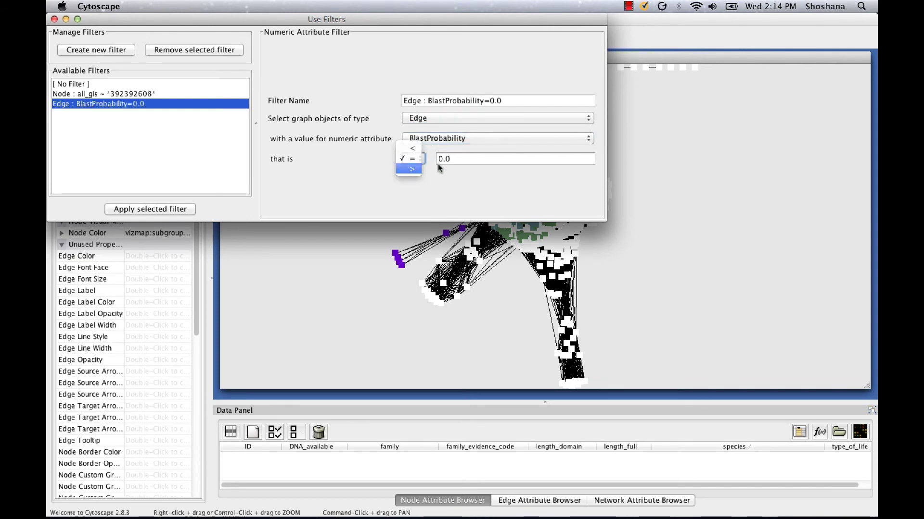
left_click(437, 163)
type("1")
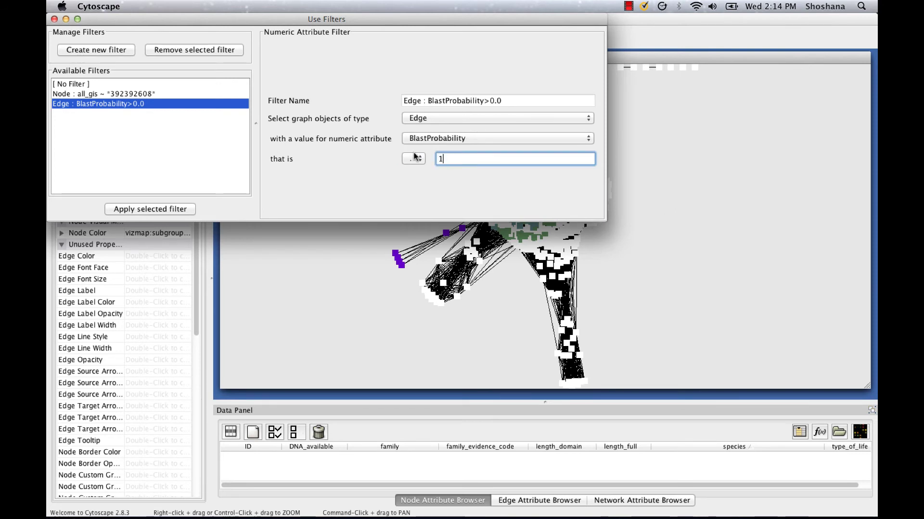
type("e-110")
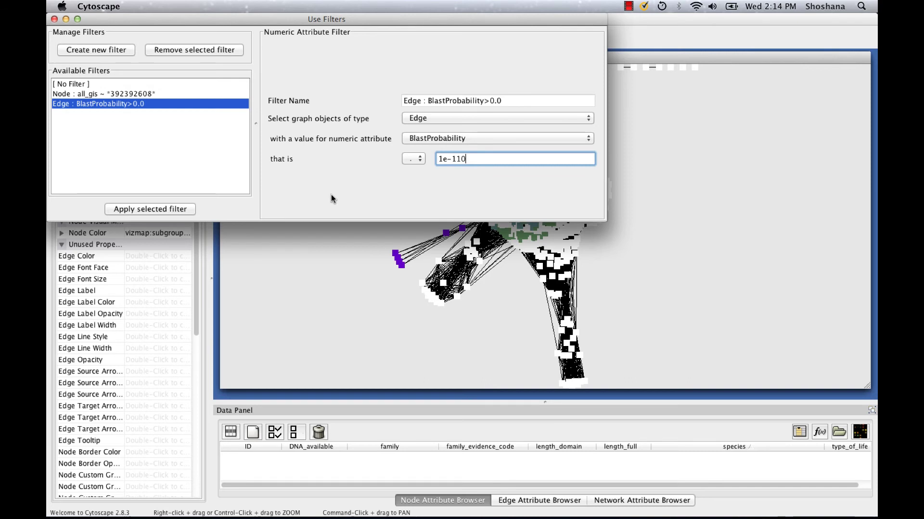
left_click(184, 209)
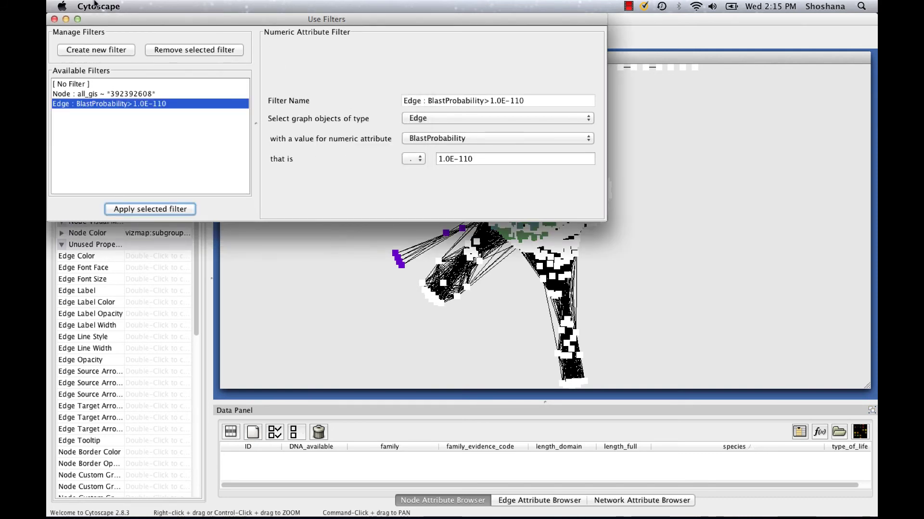
Delete the selected edges with BlastProbability above 1.0E-110.
left_click(54, 19)
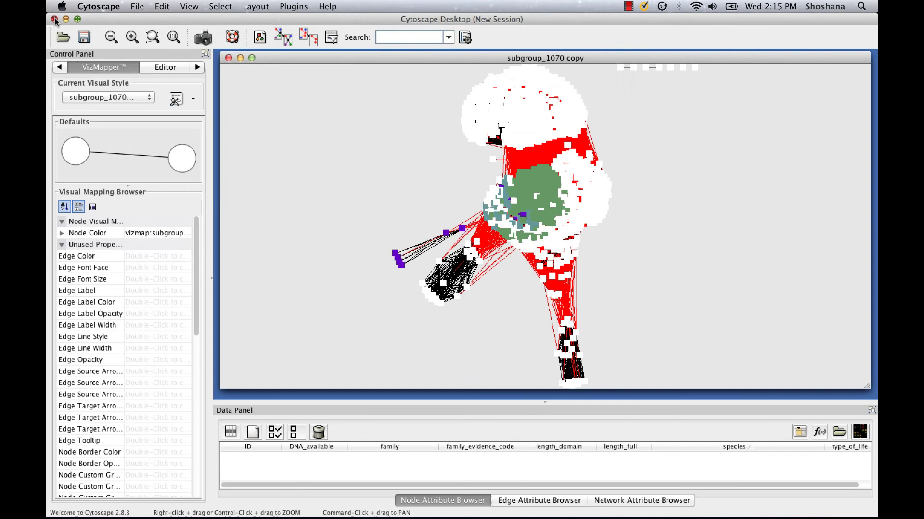
left_click(162, 6)
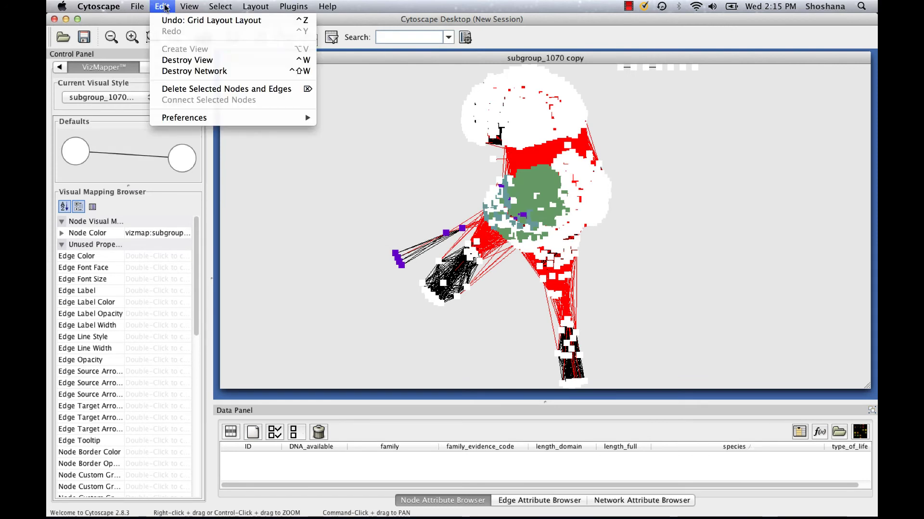
left_click(184, 91)
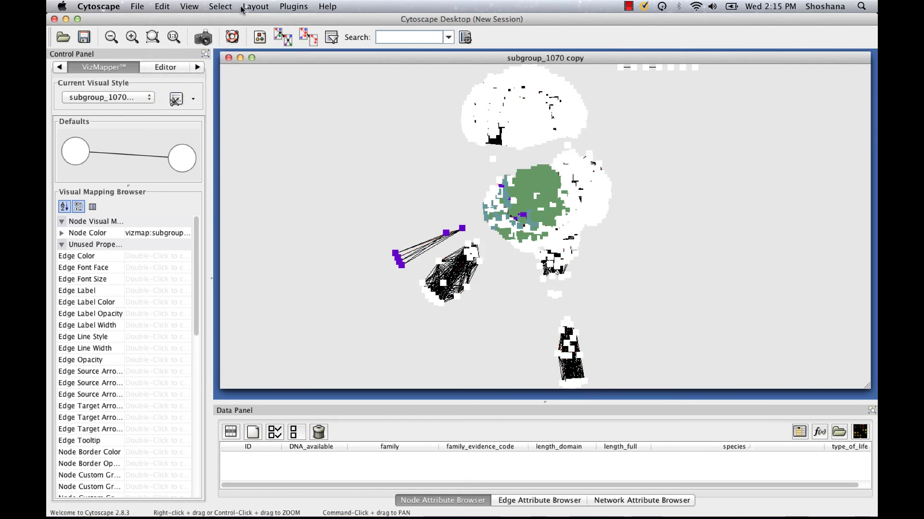
Re-lay out the network with the yFiles Organic layout.
left_click(259, 8)
mouse_move(262, 101)
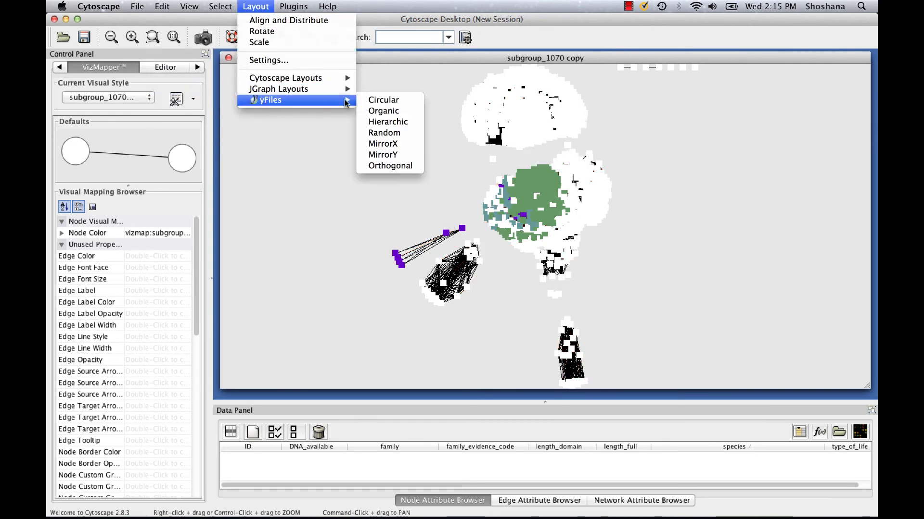
left_click(377, 109)
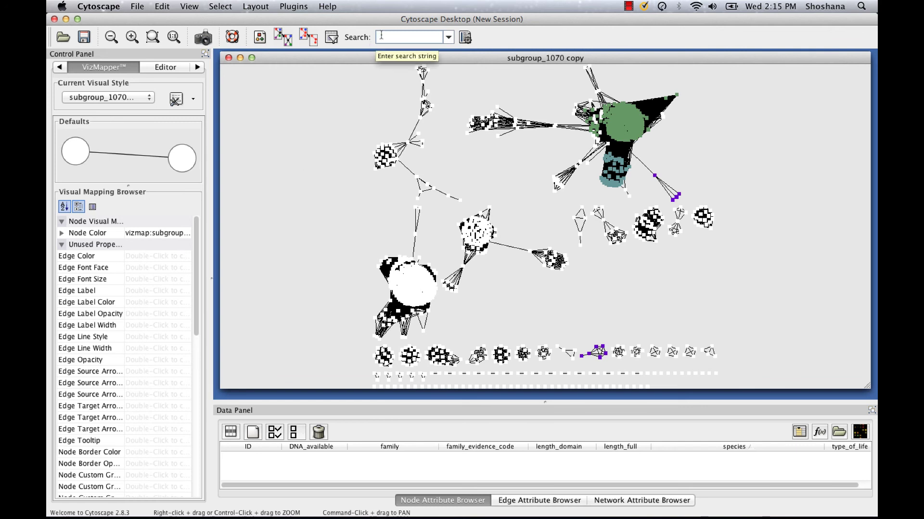
Reapply the saved all_gis *392392608* filter to select query node gi392392608.
left_click(224, 10)
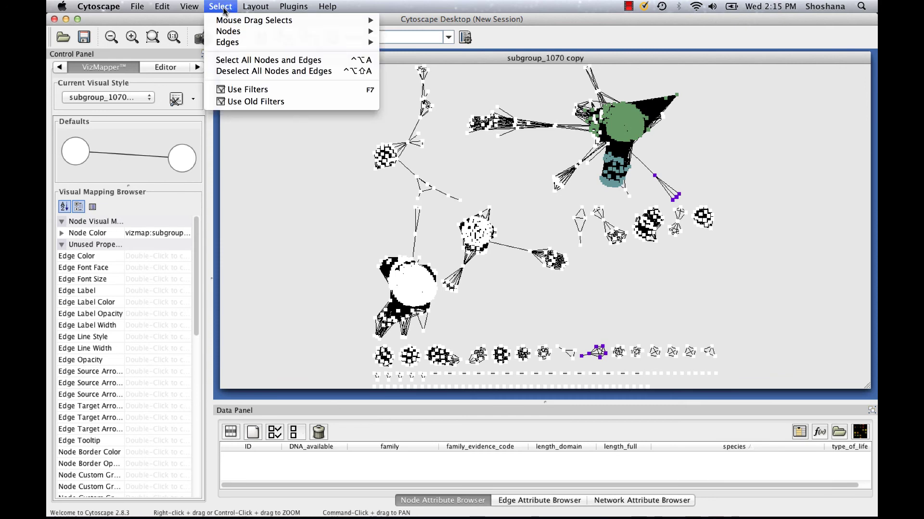
left_click(232, 101)
left_click(107, 93)
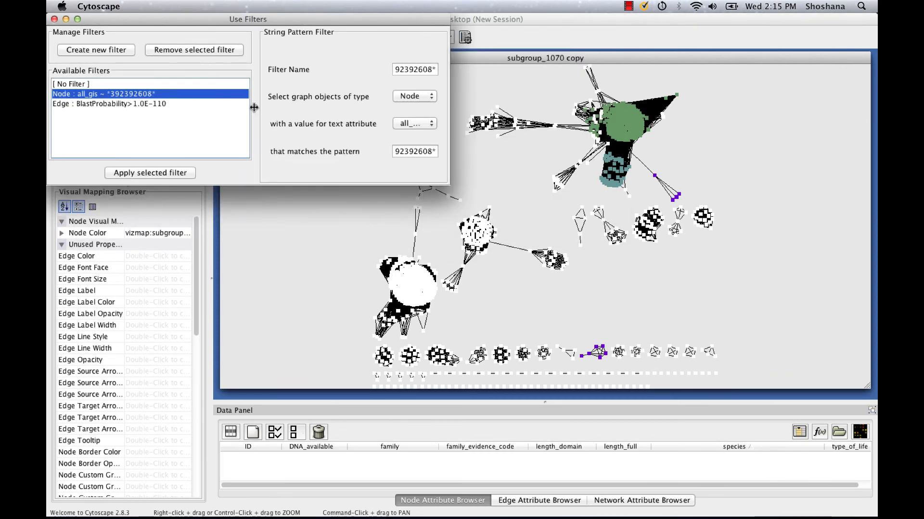
left_click(166, 172)
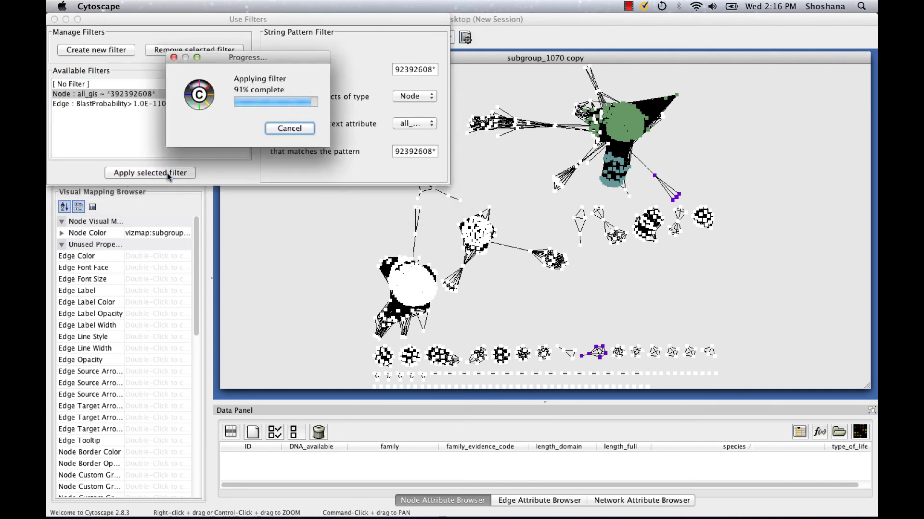
left_click(55, 19)
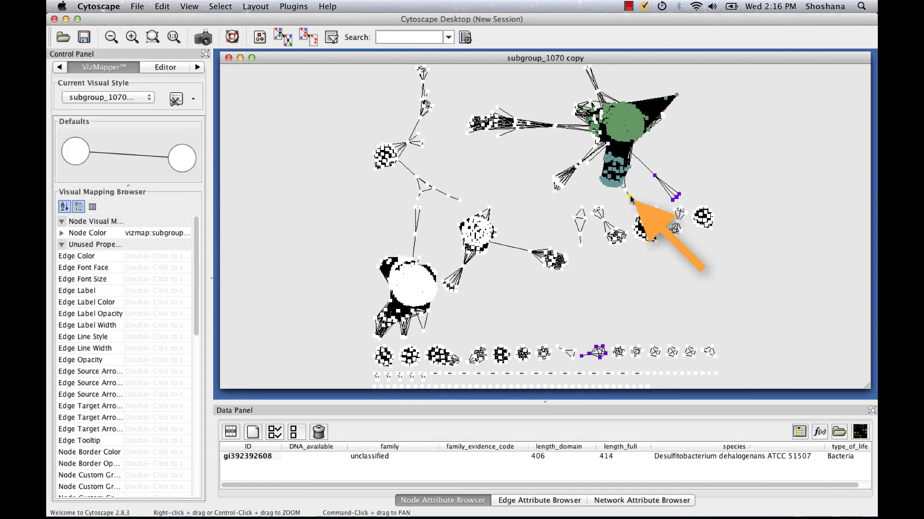
Zoom in three steps and pan the overview to frame the query node.
left_click(132, 37)
left_click(132, 37)
left_click(132, 37)
left_click(131, 37)
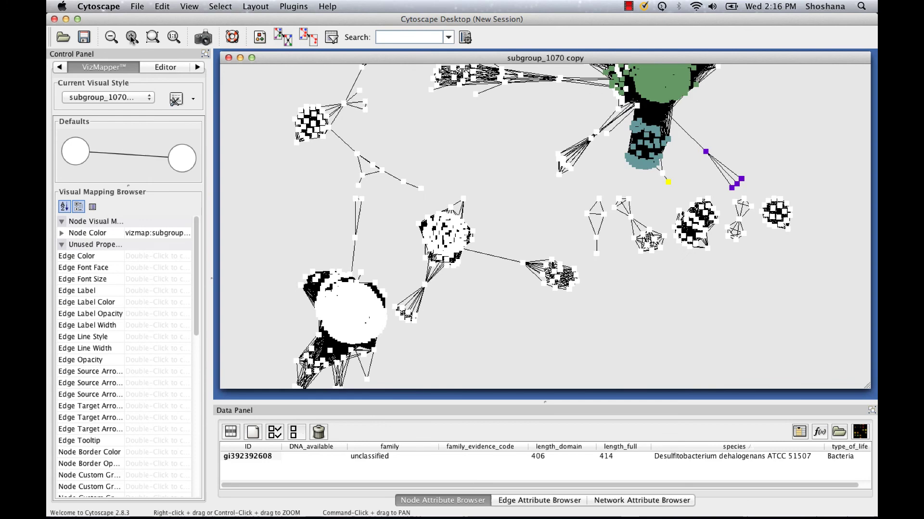
left_click(60, 67)
left_click_drag(158, 396, 159, 379)
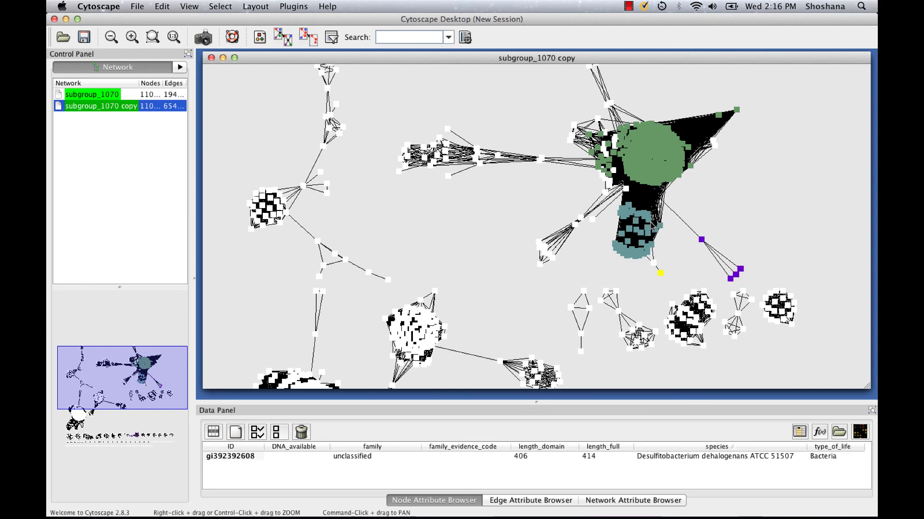
Select the teal and green clusters with a widened family column, confirming Glutamate 2,3-aminomutase and L-lysine 2,3-aminomutase, then deselect.
left_click_drag(609, 207, 664, 256)
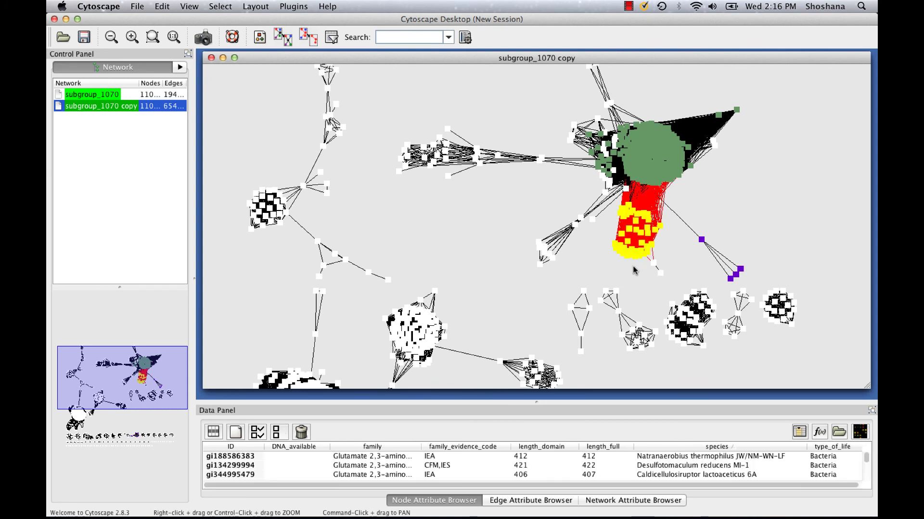
left_click_drag(421, 447, 457, 447)
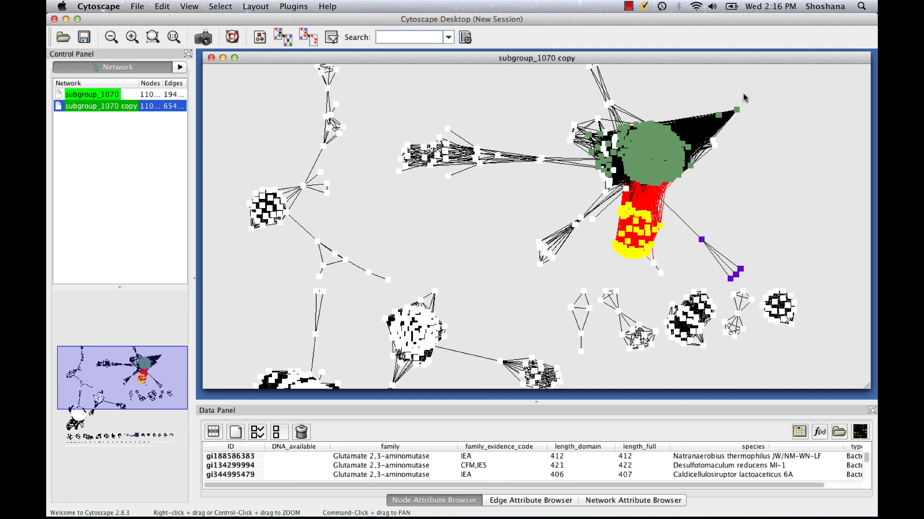
left_click_drag(691, 106, 632, 190)
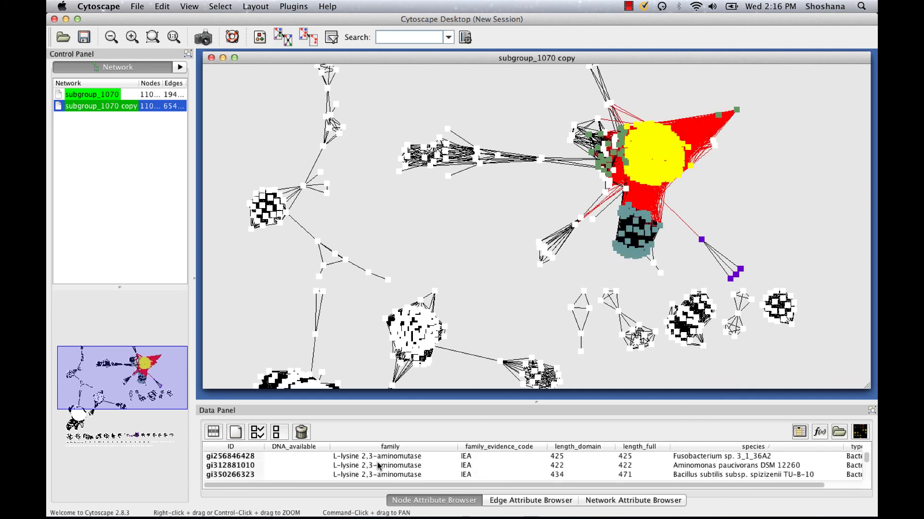
left_click(672, 261)
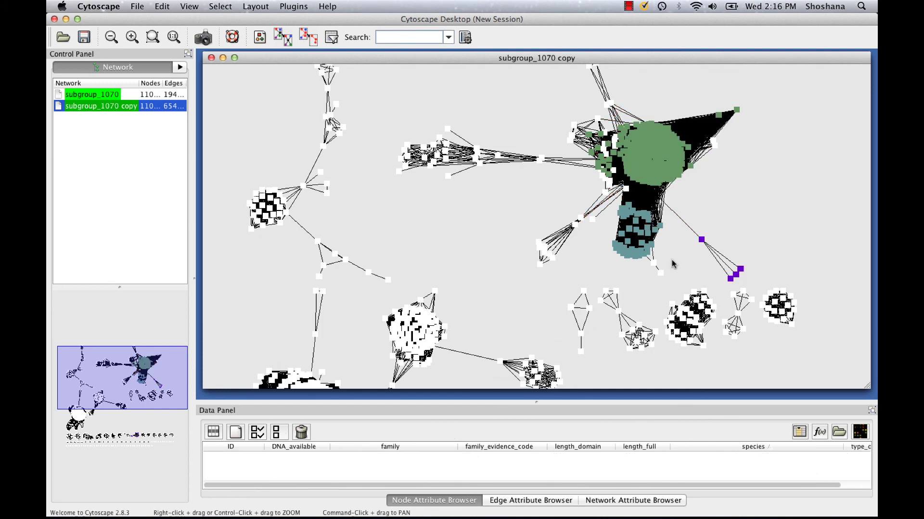